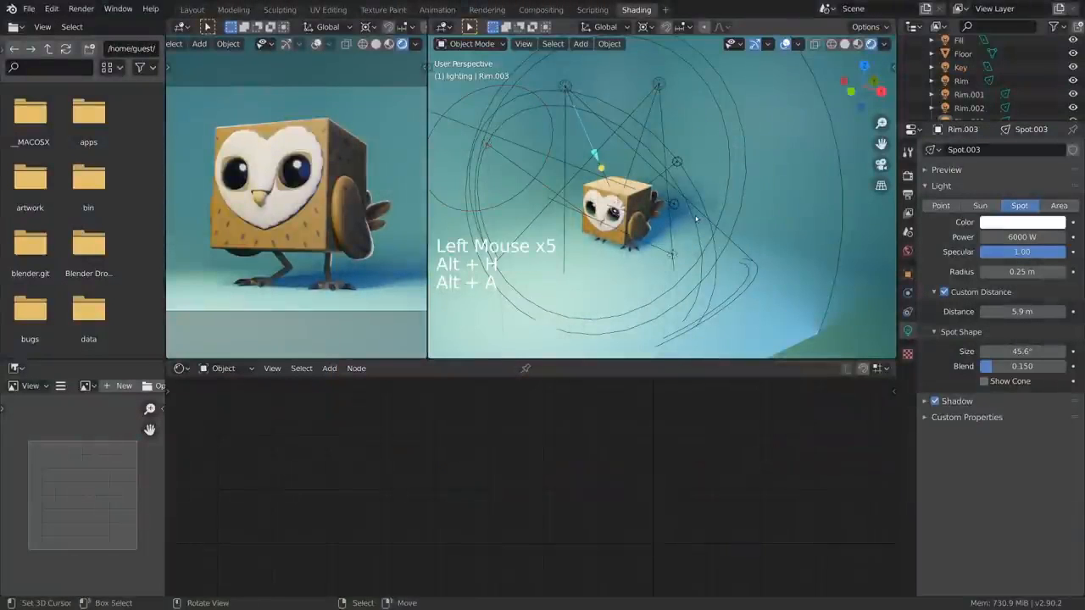
shift+middle_drag(696, 219, 695, 219)
key(grave)
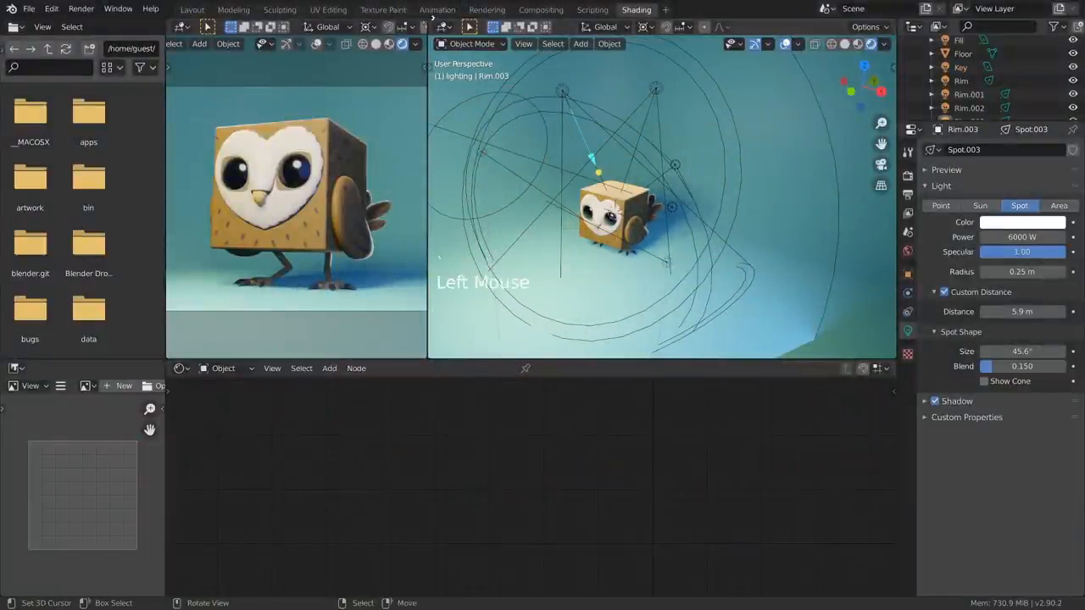
drag(432, 18, 695, 31)
ctrl+middle_drag(697, 34, 739, 227)
shift+middle_drag(785, 278, 789, 277)
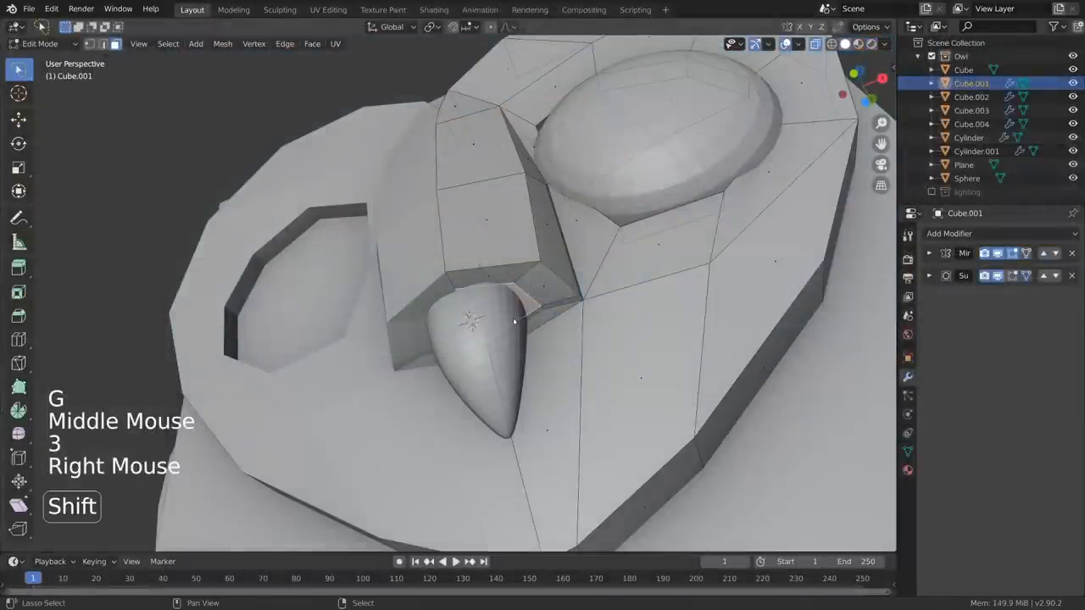
Add the face beside the beak to the selection and extrude the selected faces of the owl's face mesh.
shift+right_click(516, 325)
middle_drag(517, 324, 586, 322)
key(e)
click(576, 329)
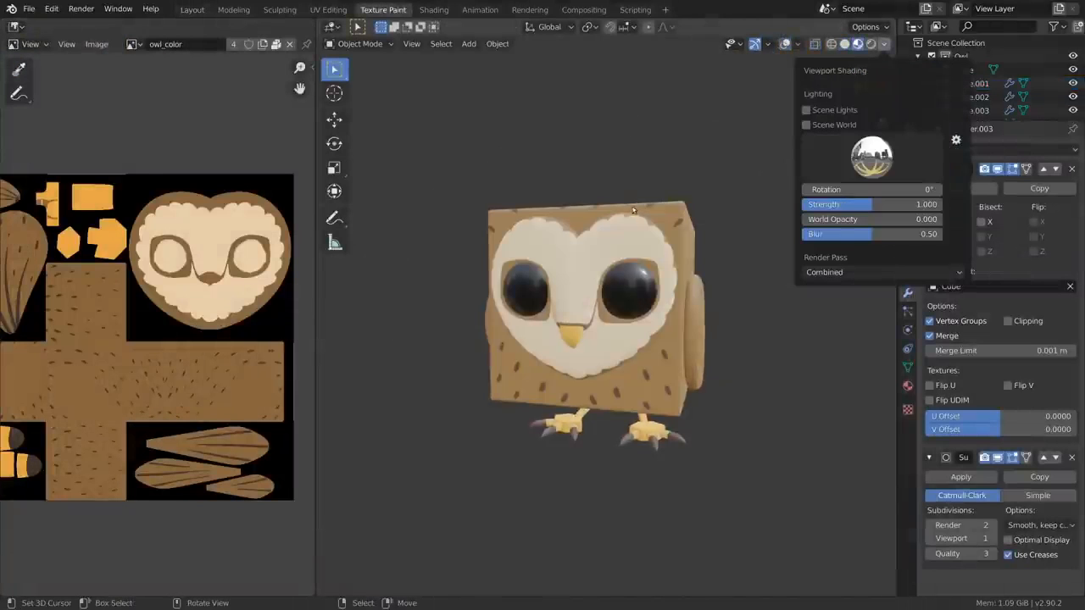
Switch the viewport's material preview lighting to a different studio environment image.
click(871, 157)
click(720, 203)
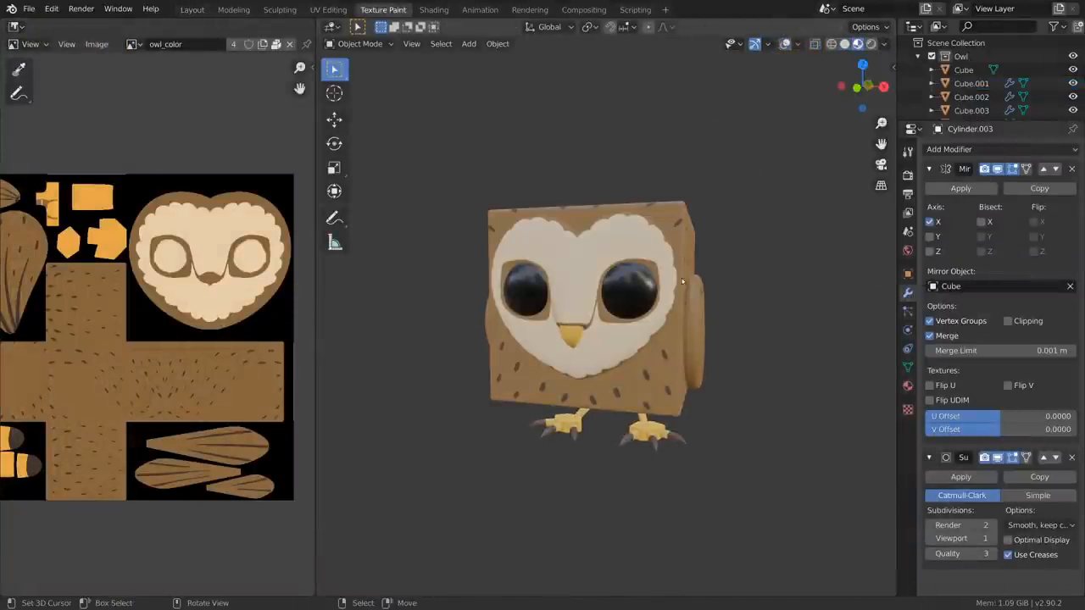
key(KP_1)
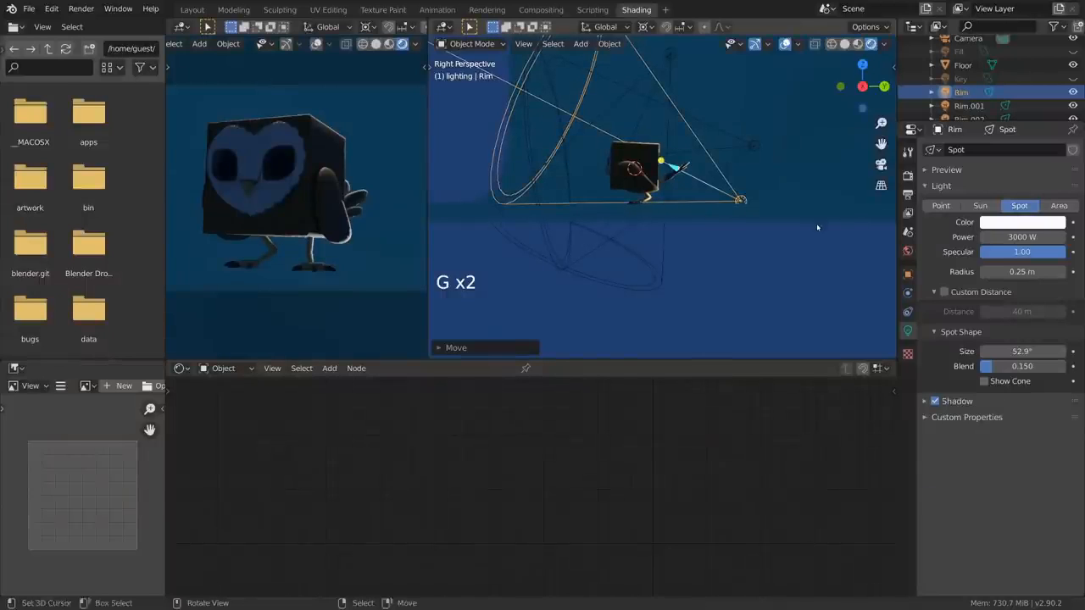
Rotate and reposition the Rim spot light low behind the owl in the side view so it edges the silhouette.
key(r)
click(819, 217)
key(g)
click(819, 215)
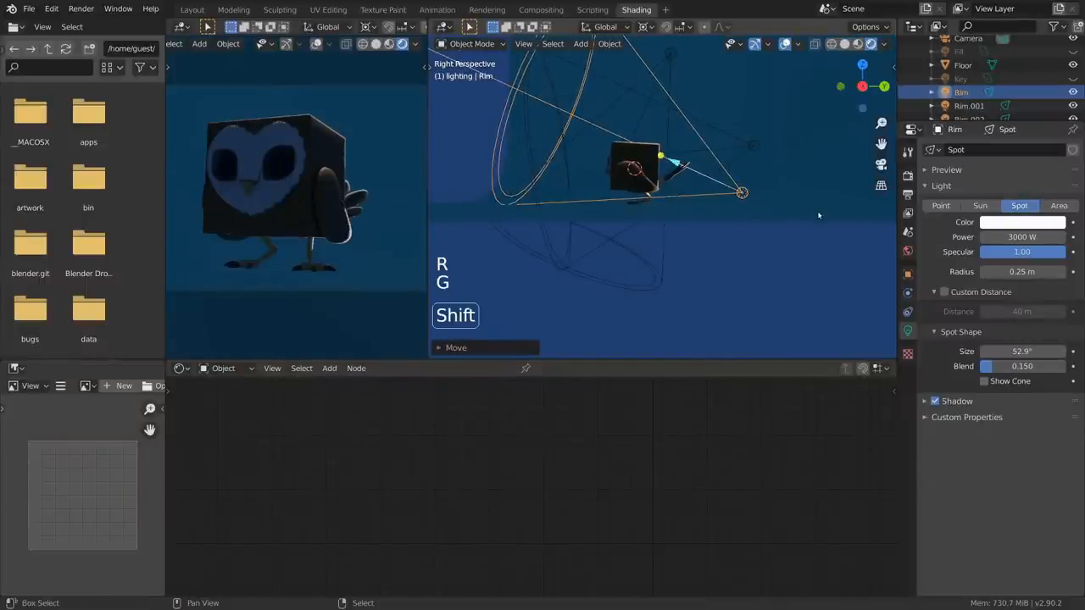
key(g)
click(820, 221)
key(g)
click(819, 224)
key(g)
click(737, 220)
Reveal the hidden Fill and Key lights and clear the selection.
key(alt+a)
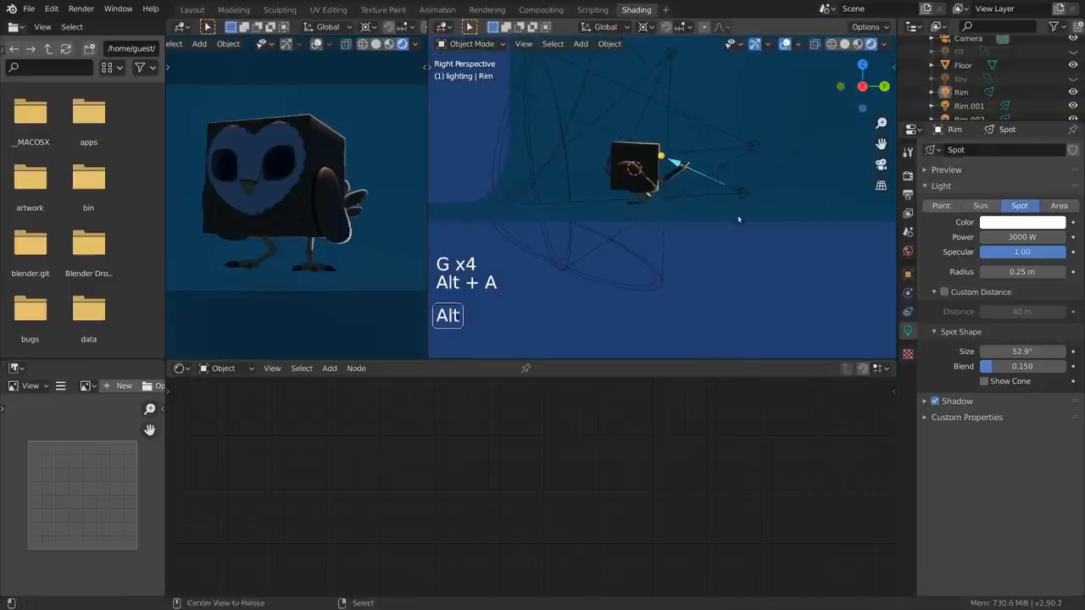
key(alt+h)
key(alt+a)
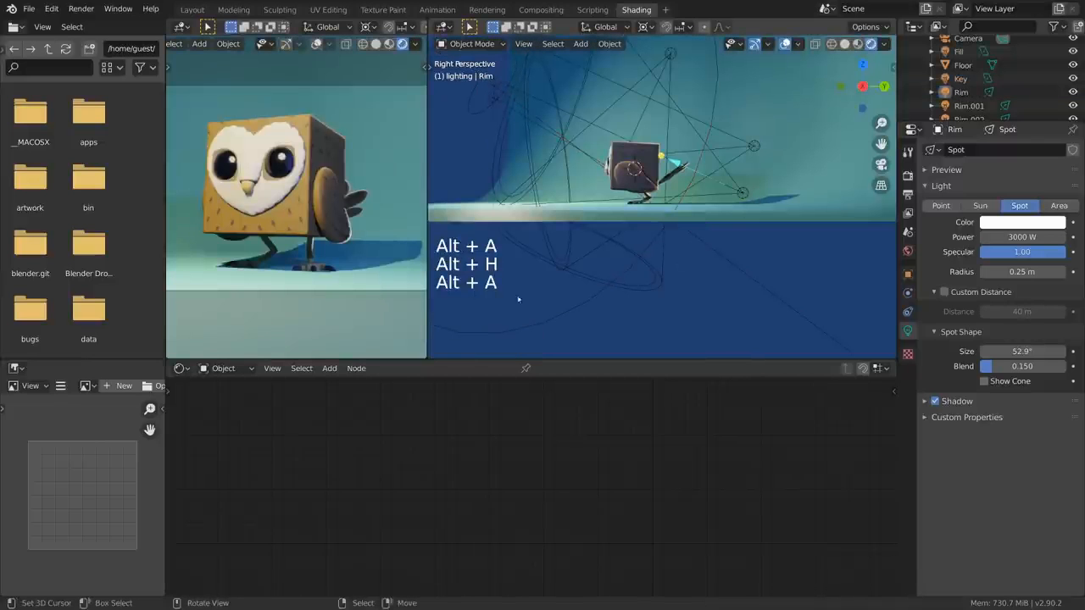
shift+middle_drag(382, 235, 392, 246)
middle_drag(730, 202, 745, 225)
middle_drag(745, 225, 708, 256)
right_click(723, 303)
middle_drag(709, 256, 750, 255)
key(grave)
key(r)
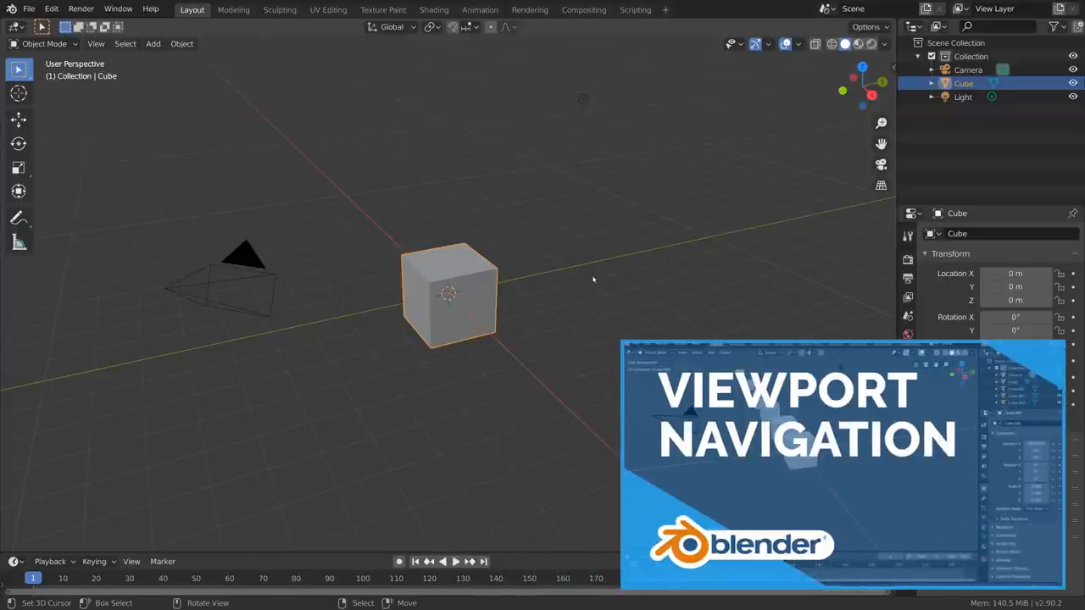
middle_drag(537, 317, 520, 291)
scroll(523, 306, up, 4)
middle_drag(533, 229, 558, 194)
middle_drag(539, 289, 542, 289)
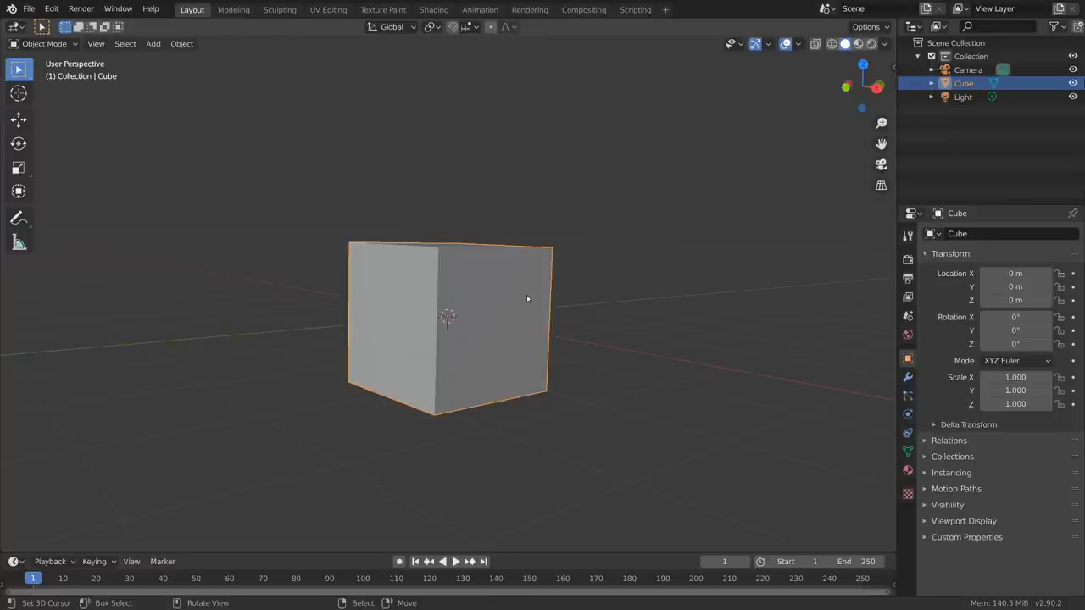
Enable the Screencast Keys display from the viewport sidebar and hide the sidebar again.
key(n)
click(889, 163)
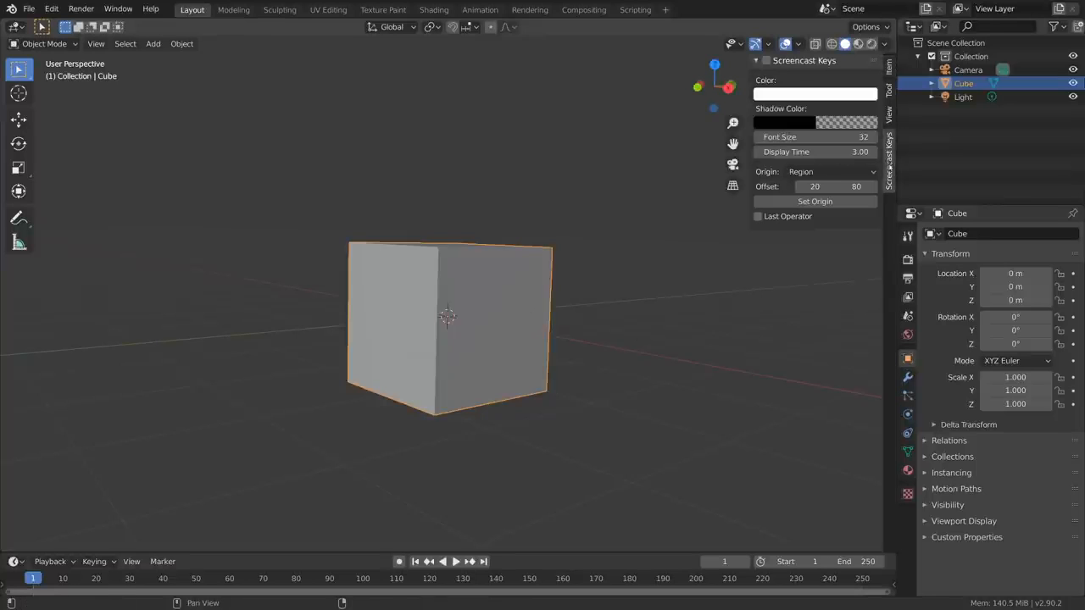
key(n)
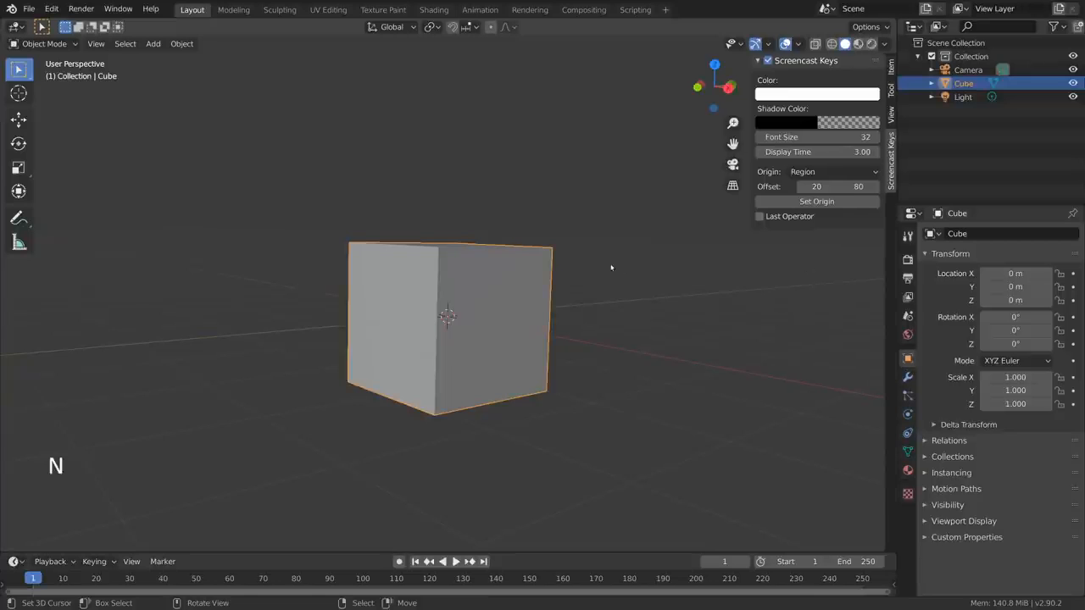
Move the default cube up 1 m along the global Z axis.
middle_drag(630, 256, 606, 276)
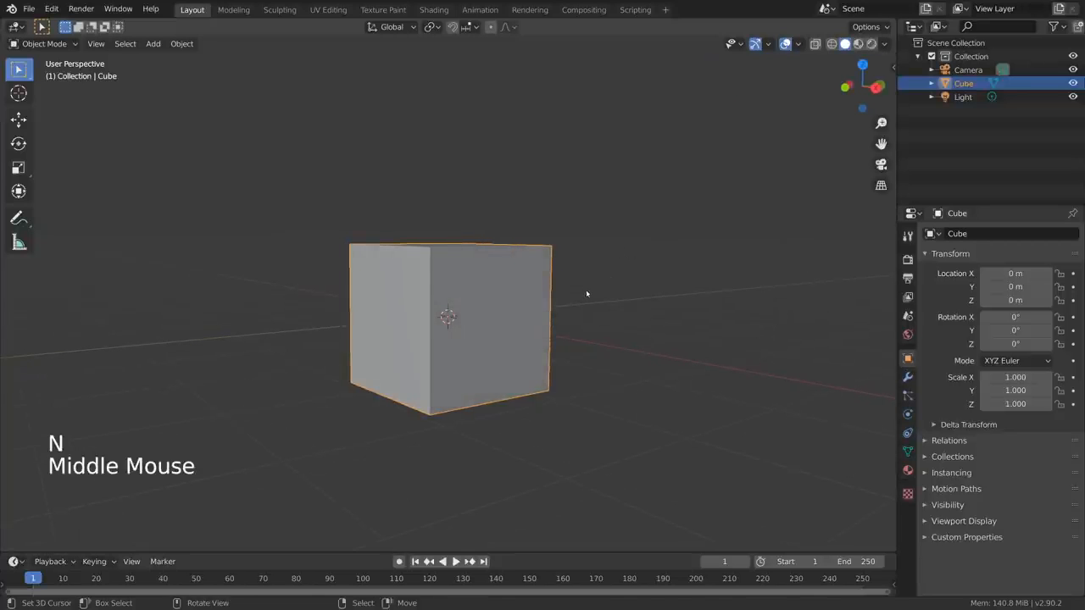
key(g)
key(z)
key(1)
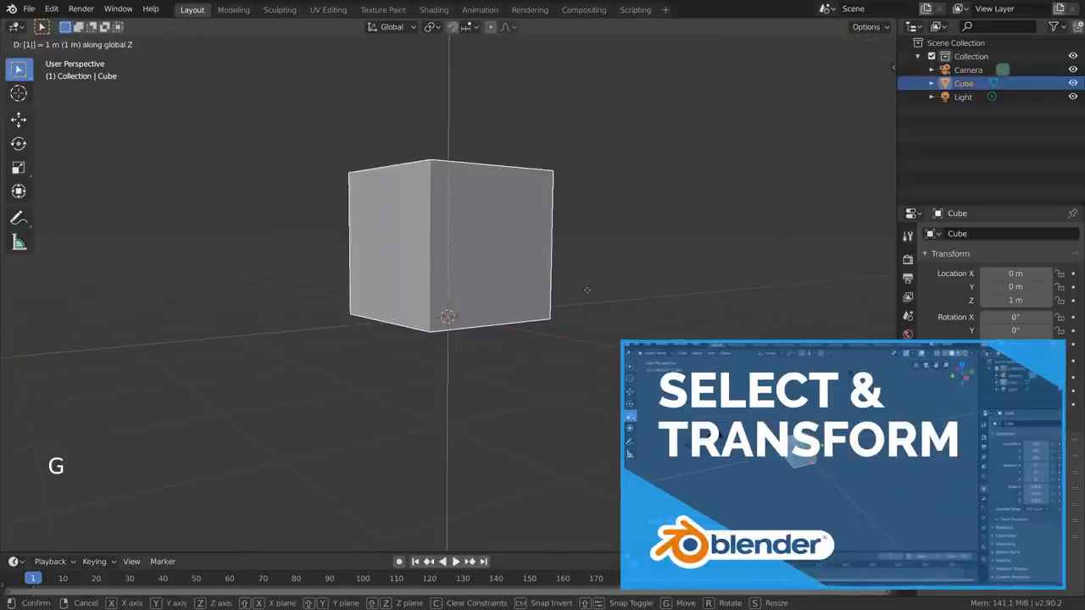
key(Return)
shift+middle_drag(575, 255, 516, 365)
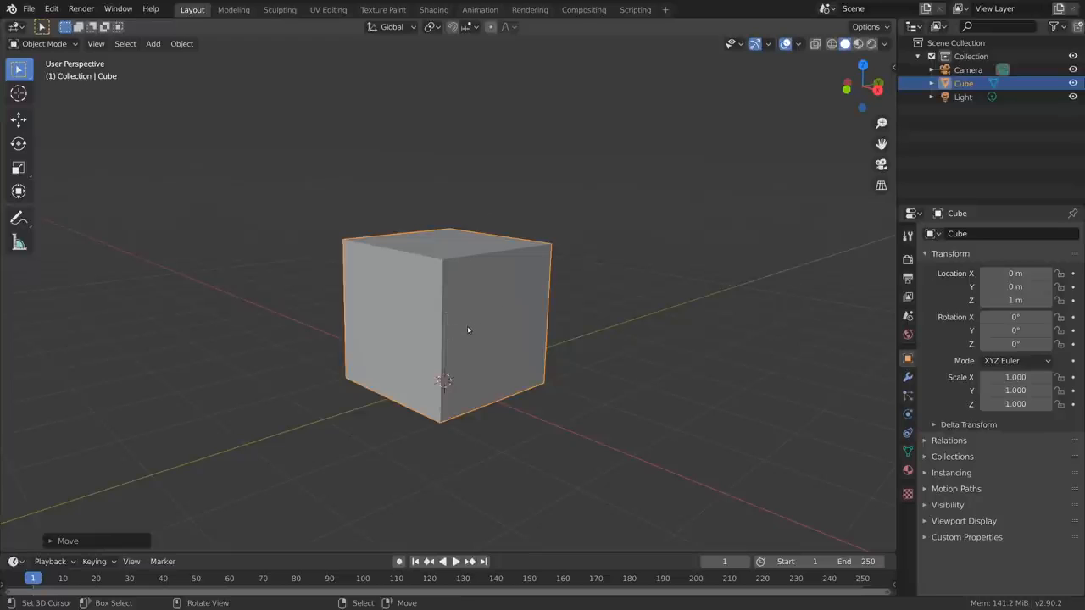
Add a second cube at the body's front, scale it to about 0.83 and flatten it to about 0.10 along Y.
key(shift+a)
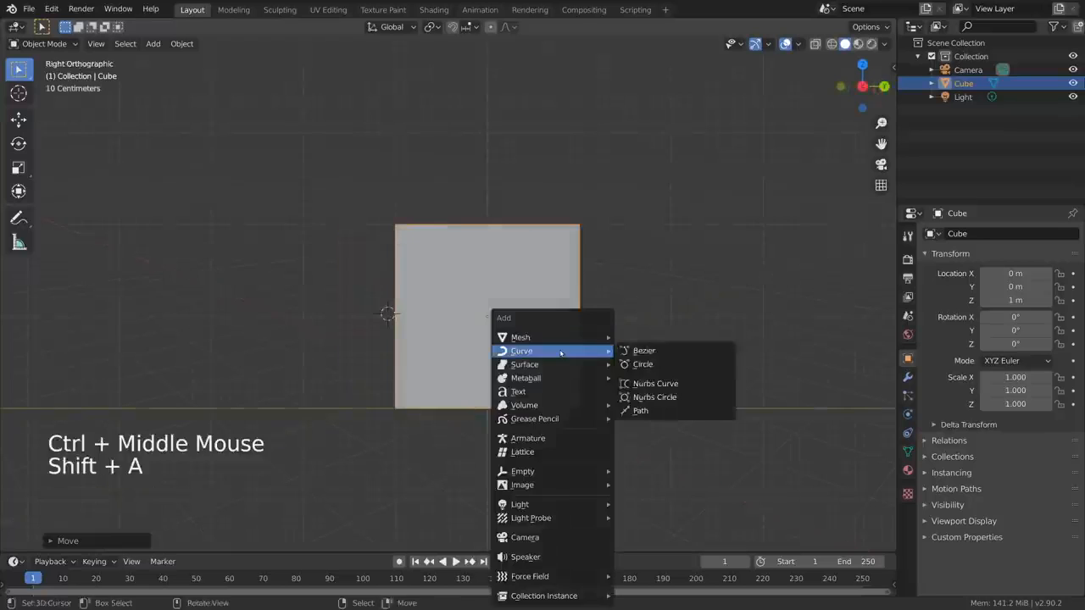
mouse_move(562, 339)
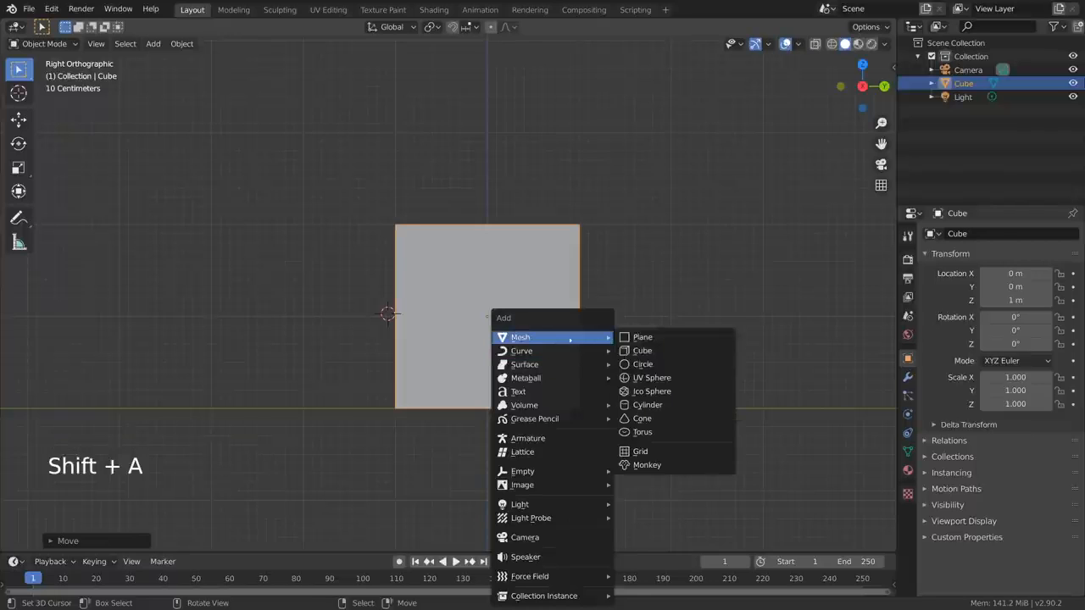
click(674, 355)
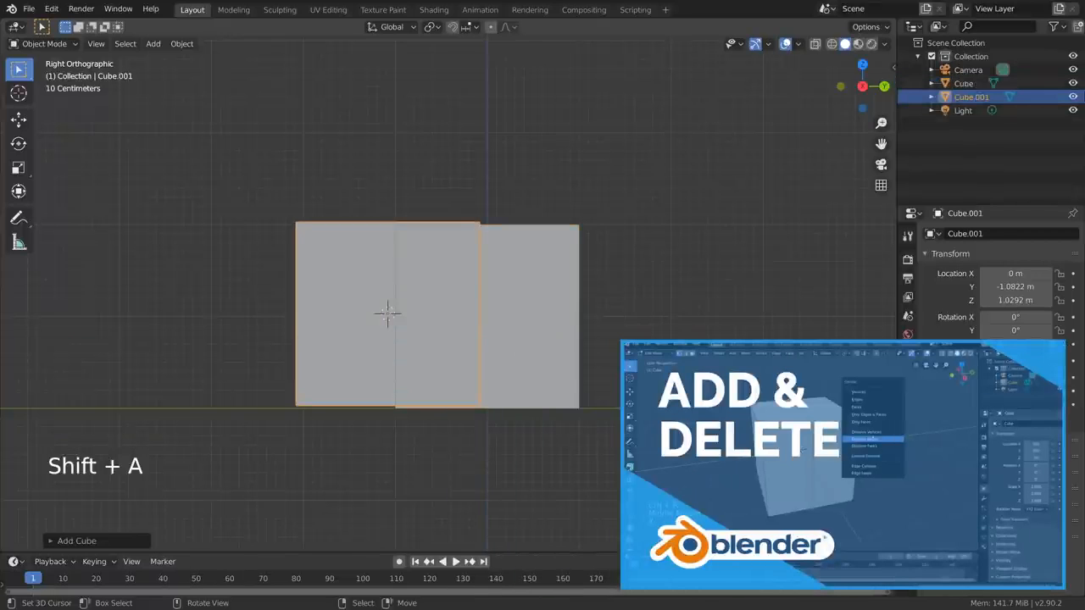
key(s)
click(636, 360)
key(s)
key(z)
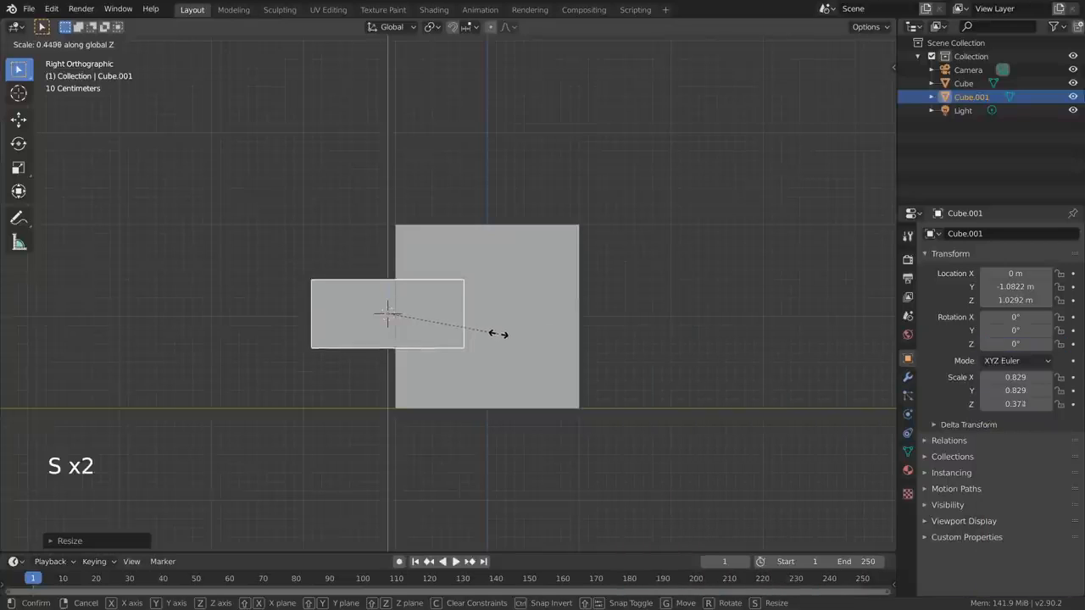
key(y)
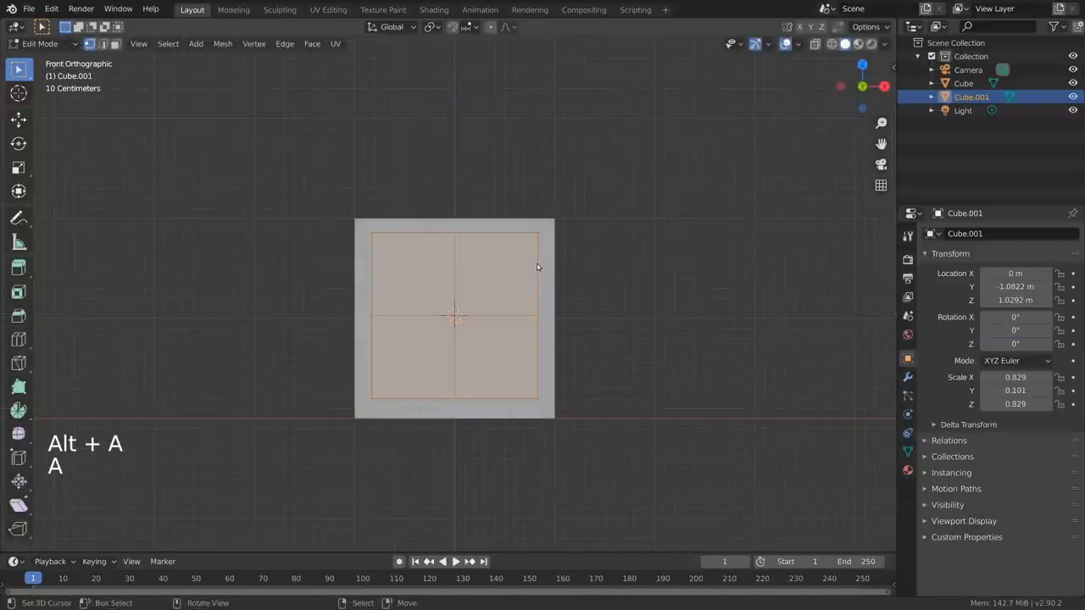
Subdivide the flattened cube into a four-by-four grid and turn on mirrored mesh editing along X.
key(w)
click(538, 265)
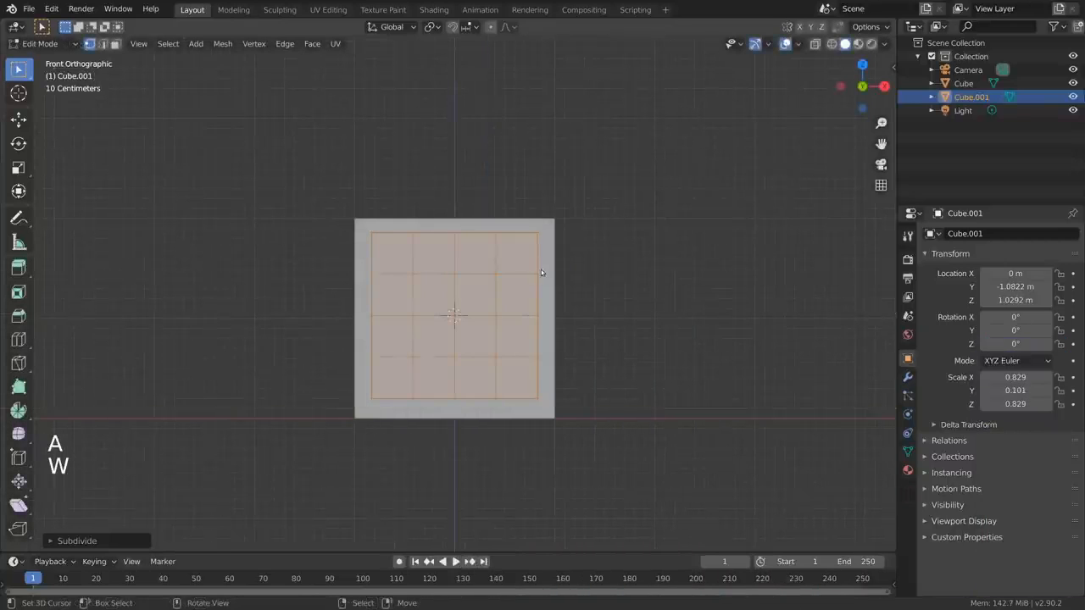
key(alt+a)
click(800, 26)
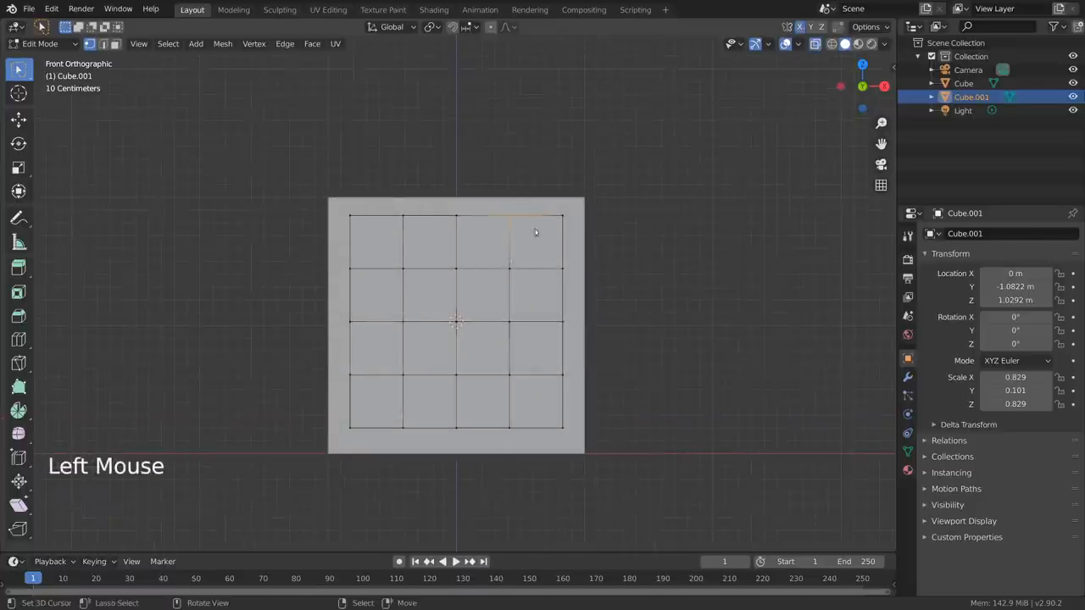
Move the upper-edge vertices inward and reposition the top centre vertex to start the face's heart shape.
key(g)
click(452, 219)
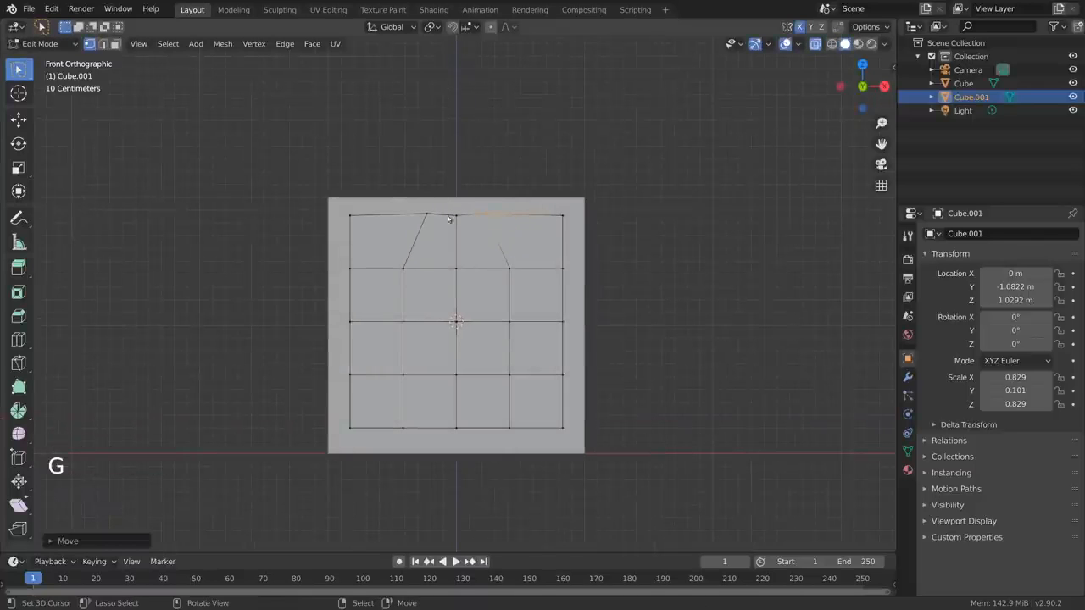
key(alt+a)
click(457, 215)
key(g)
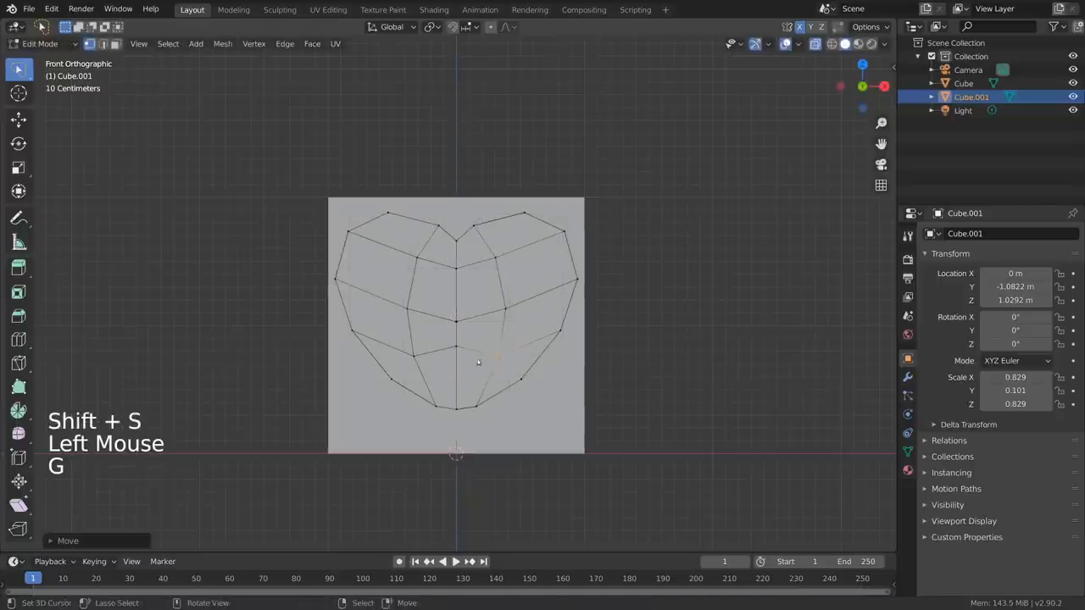
Reposition the heart's lower inner vertices to even out the mesh and return to Object Mode.
click(470, 352)
key(g)
click(470, 370)
click(506, 356)
key(g)
click(514, 356)
key(Tab)
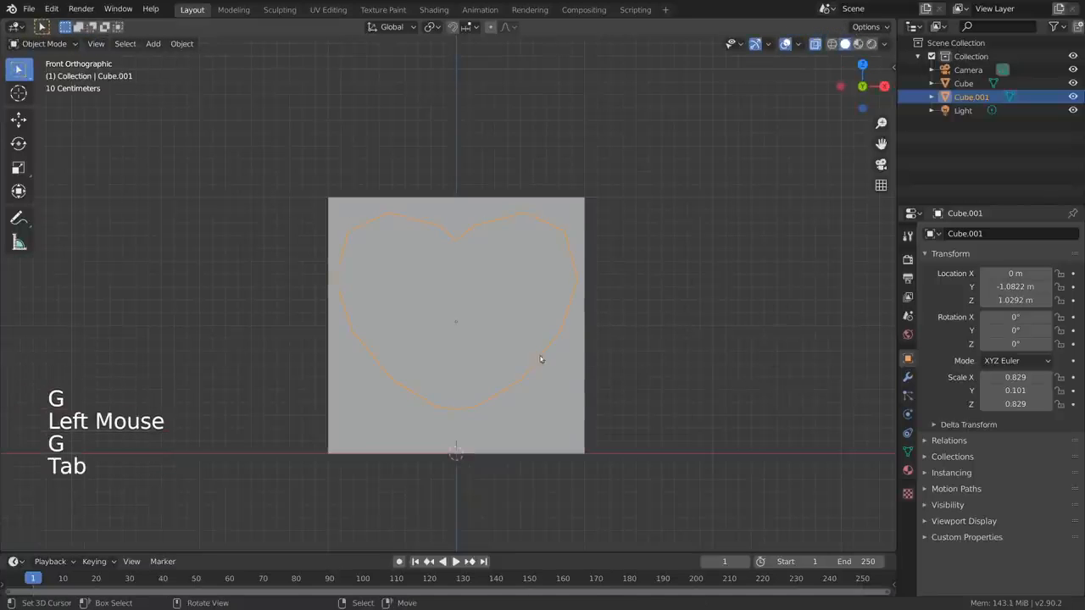
Add a cube at the body's side for the wing and scale it to about 0.105 × 0.582 × 0.582.
middle_drag(572, 356, 581, 310)
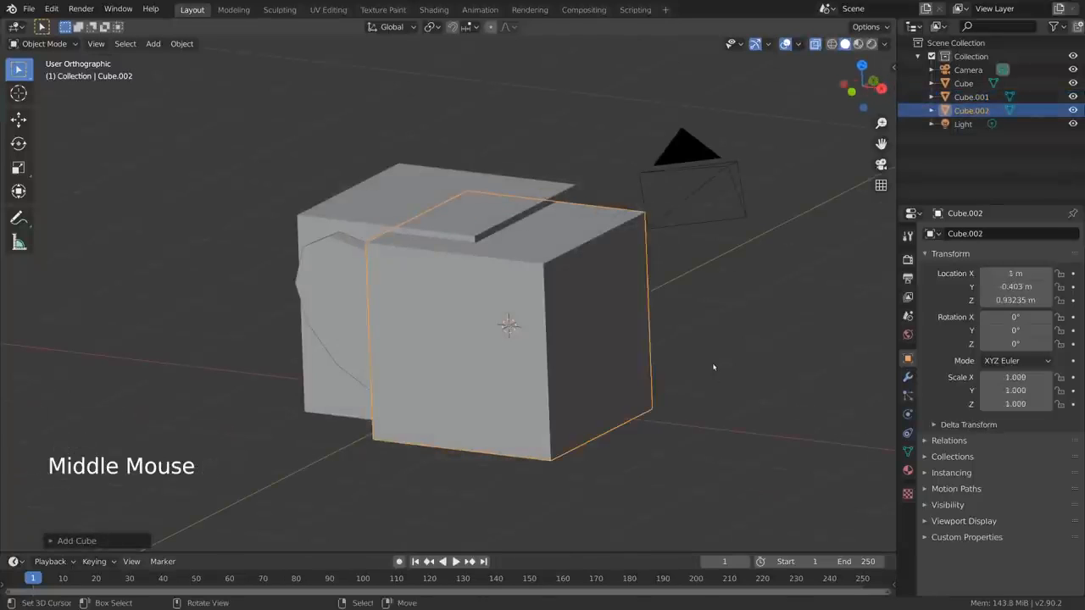
key(s)
click(555, 337)
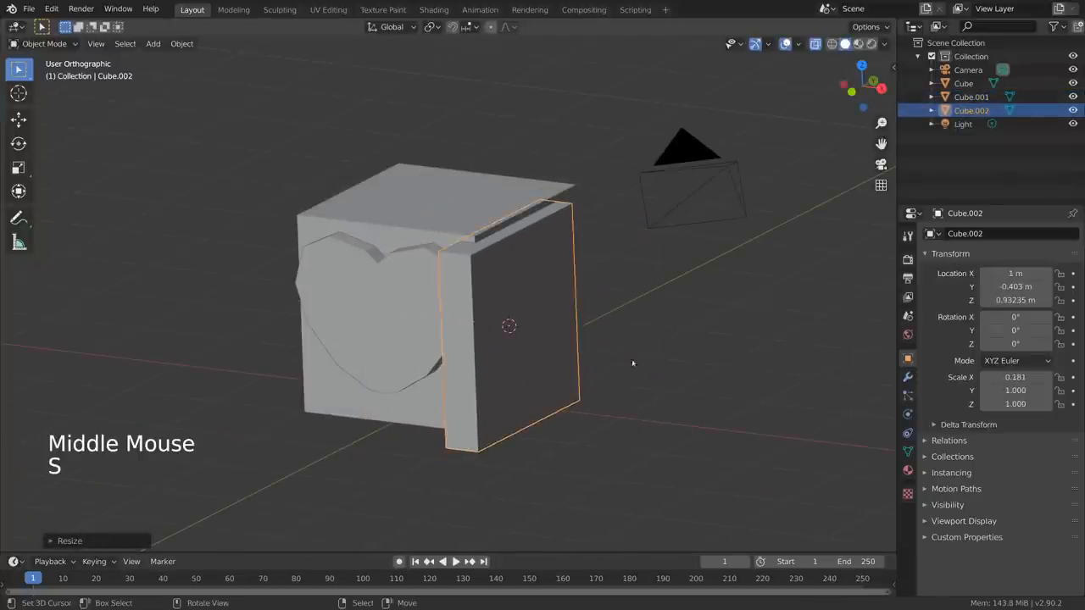
key(s)
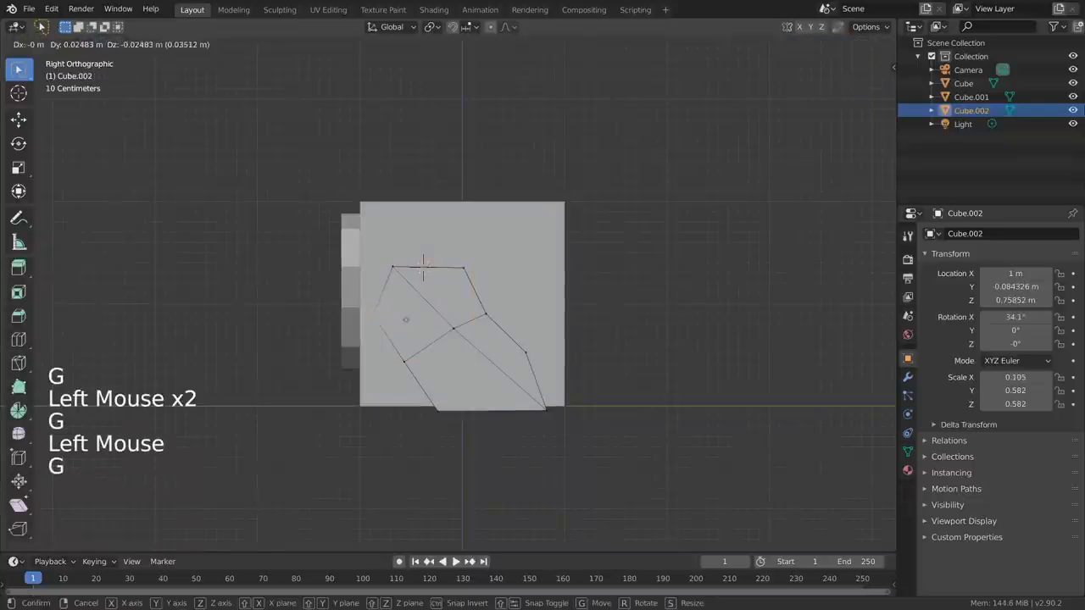
Move the outline vertices of the side cube in the side view to shape a tapered wing.
click(404, 349)
key(g)
click(513, 415)
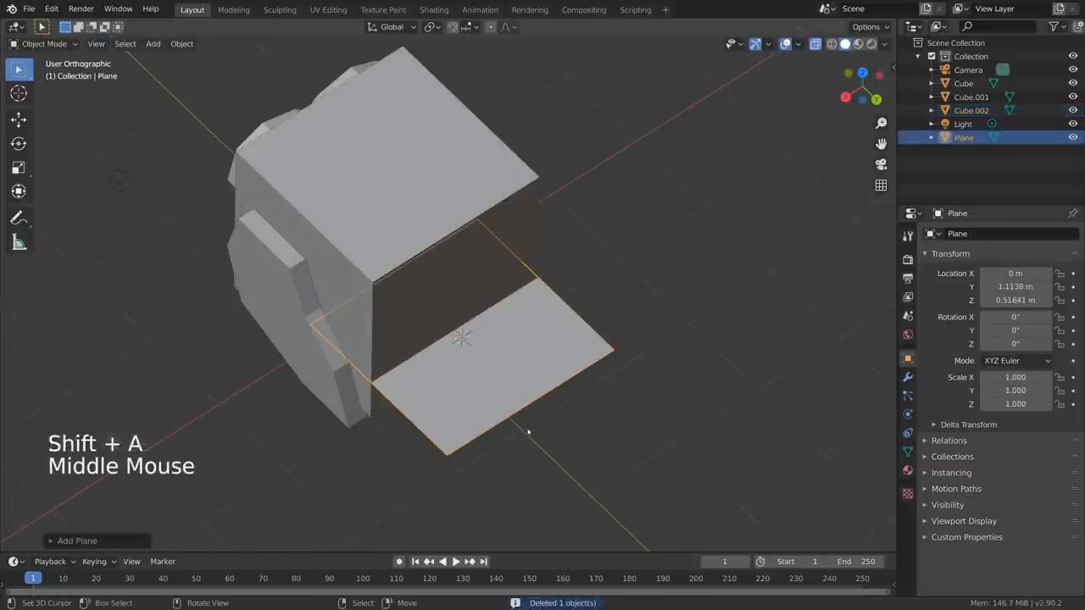
Narrow the plane behind the body along the global X axis for a tail feather and start repositioning it.
key(s)
key(x)
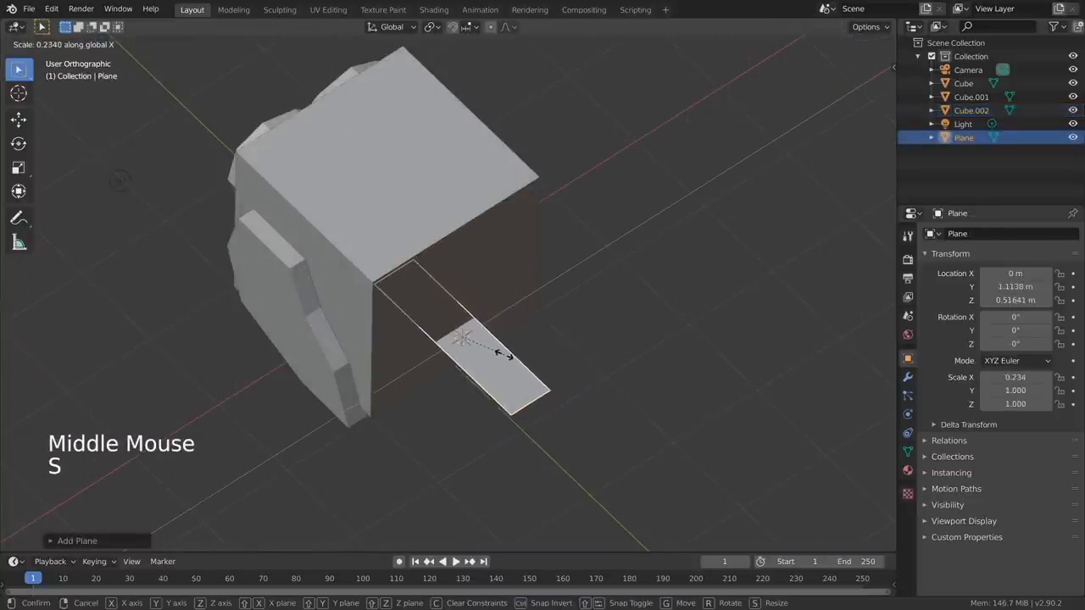
click(521, 368)
key(g)
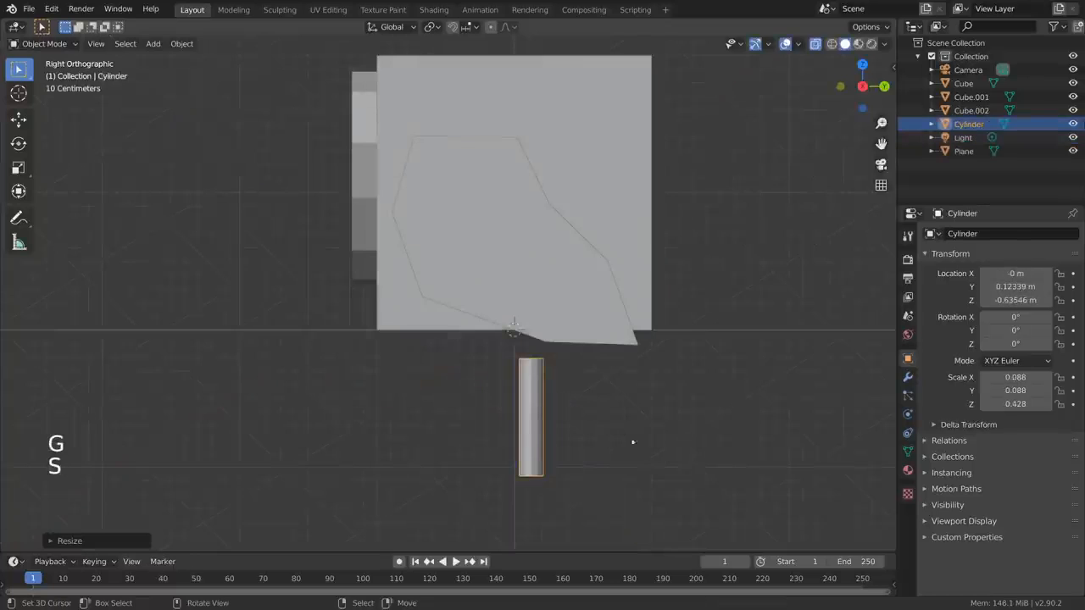
Rotate the thin leg cylinder to about 45.8° around X and move it up against the body's underside.
key(r)
click(627, 376)
key(g)
click(662, 326)
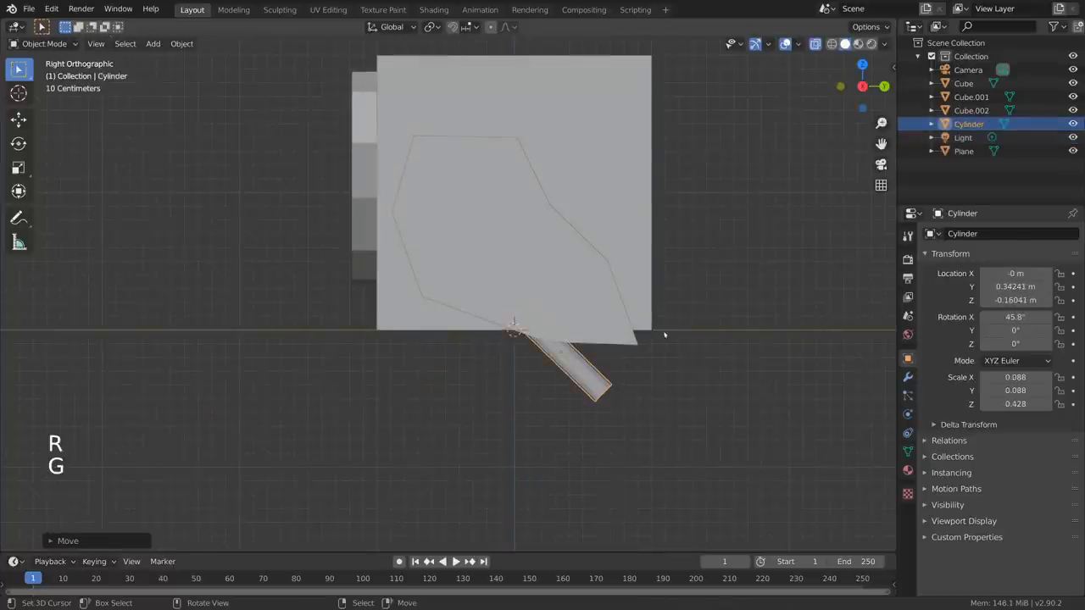
key(g)
click(687, 400)
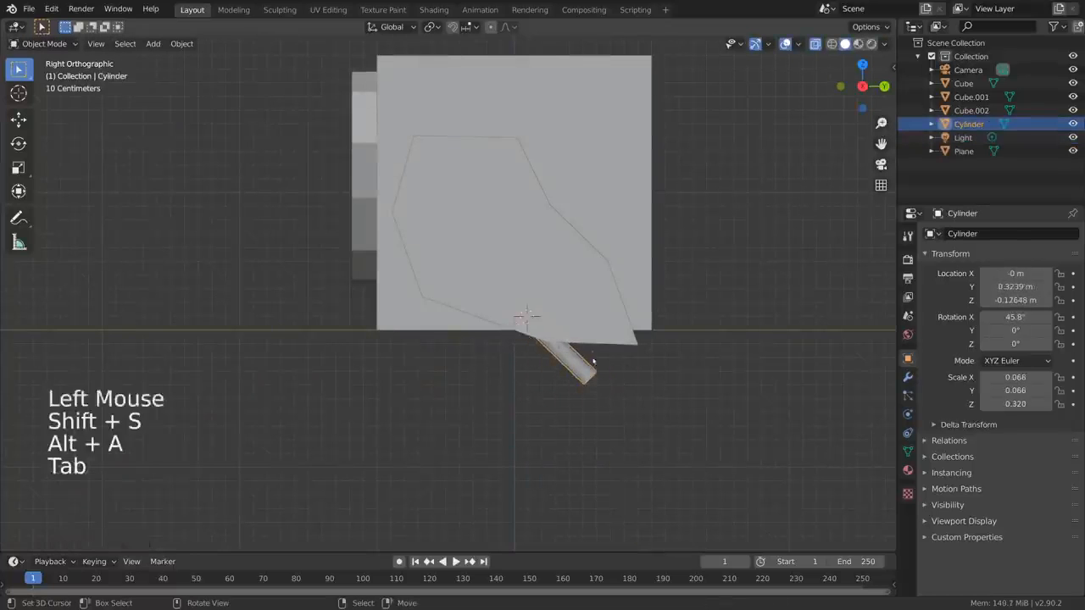
Set the leg cylinder's origin to the 3D cursor and place a duplicate at its lower end to continue the leg.
key(w)
mouse_move(627, 354)
click(693, 384)
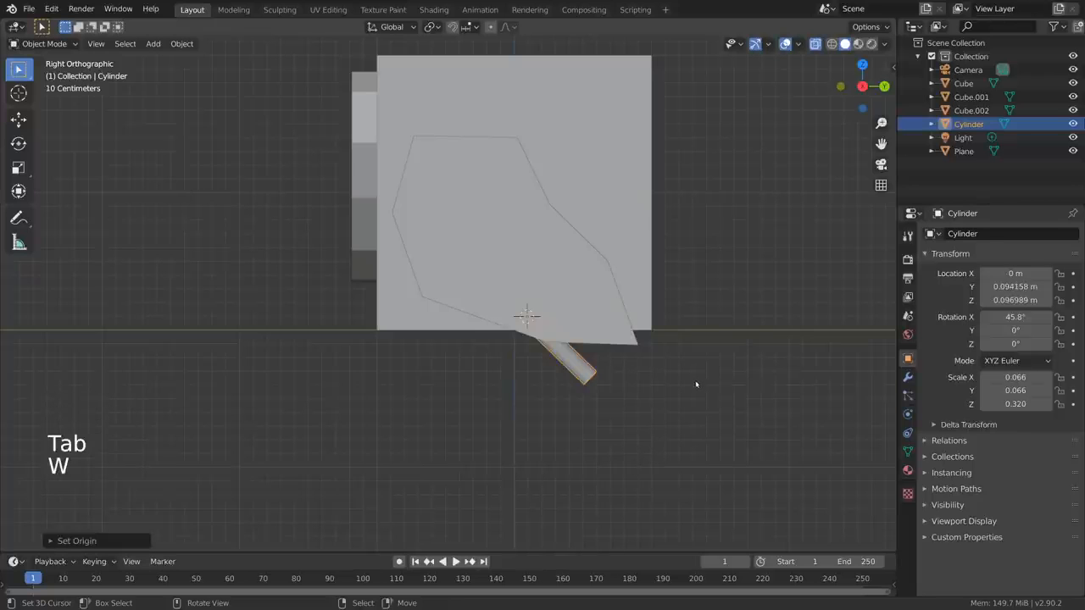
key(shift+d)
click(652, 424)
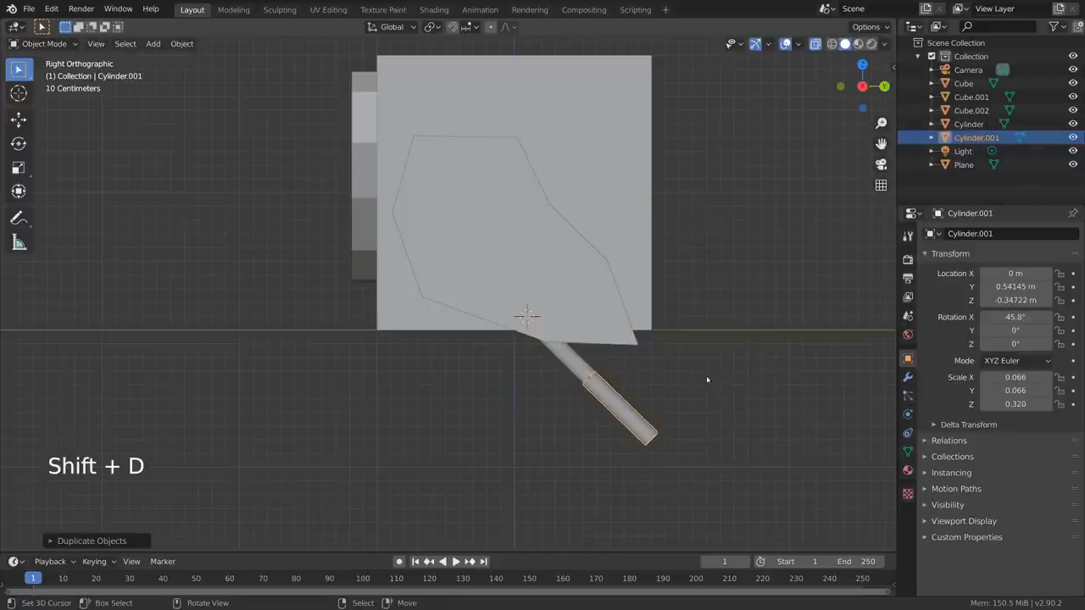
Rotate the duplicated leg cylinder to about -63.2° around X and move it so its upper end meets the upper leg.
key(r)
click(560, 456)
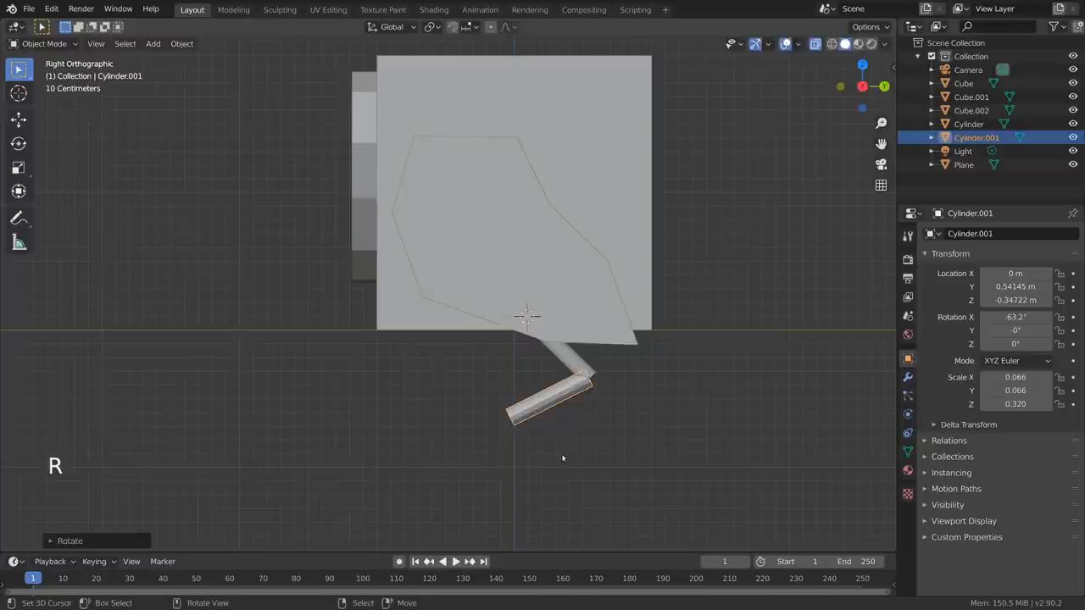
key(g)
click(562, 453)
shift+middle_drag(584, 458, 585, 447)
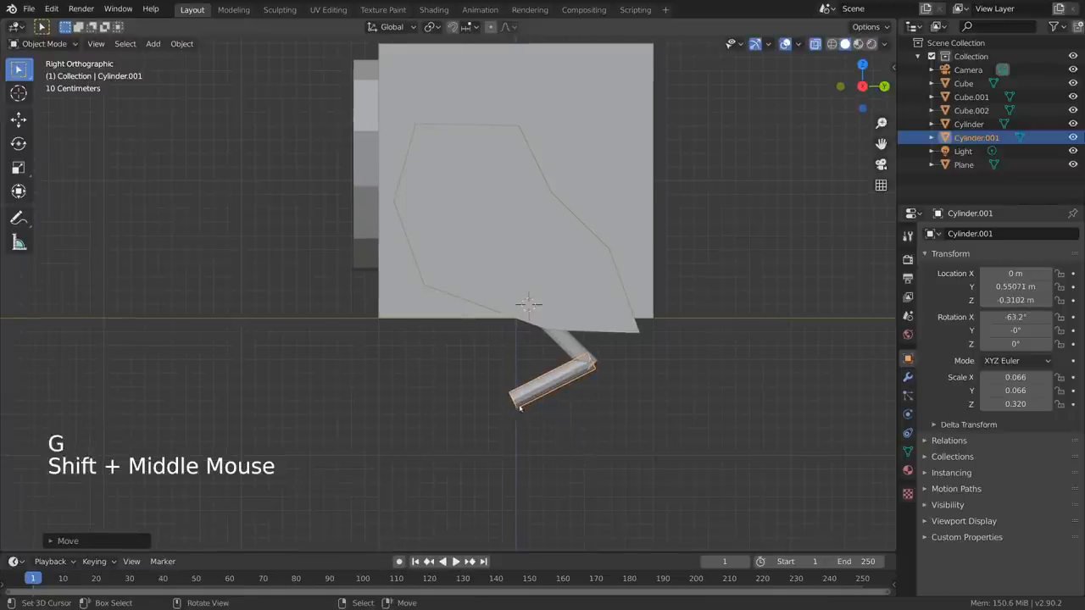
Snap the 3D cursor to the vertices at the free lower end of the second leg cylinder.
key(Tab)
key(alt+a)
ctrl+click(512, 388)
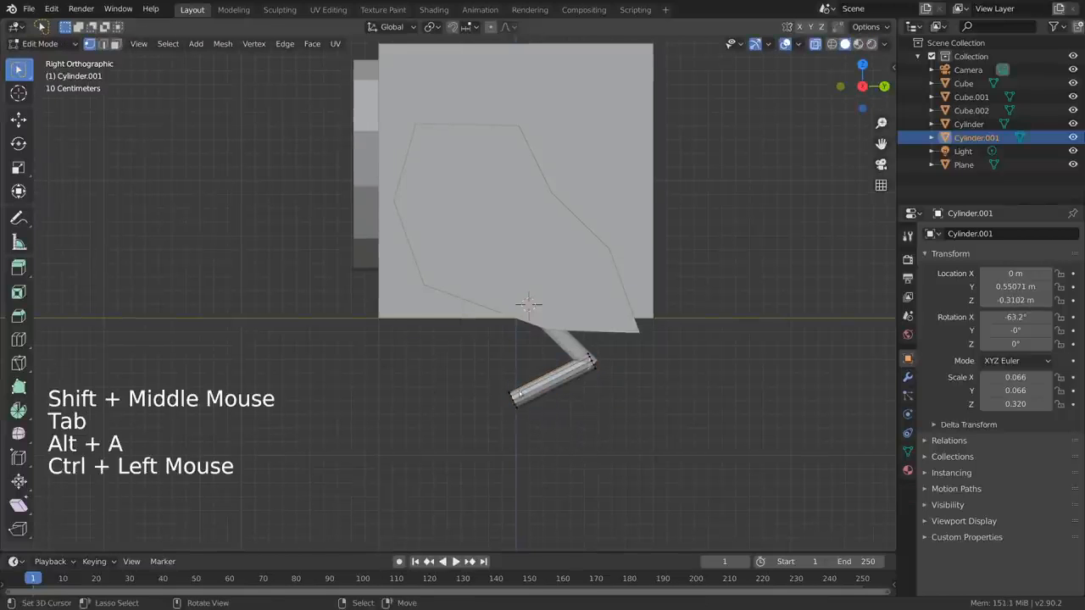
click(532, 385)
key(shift+s)
key(alt+a)
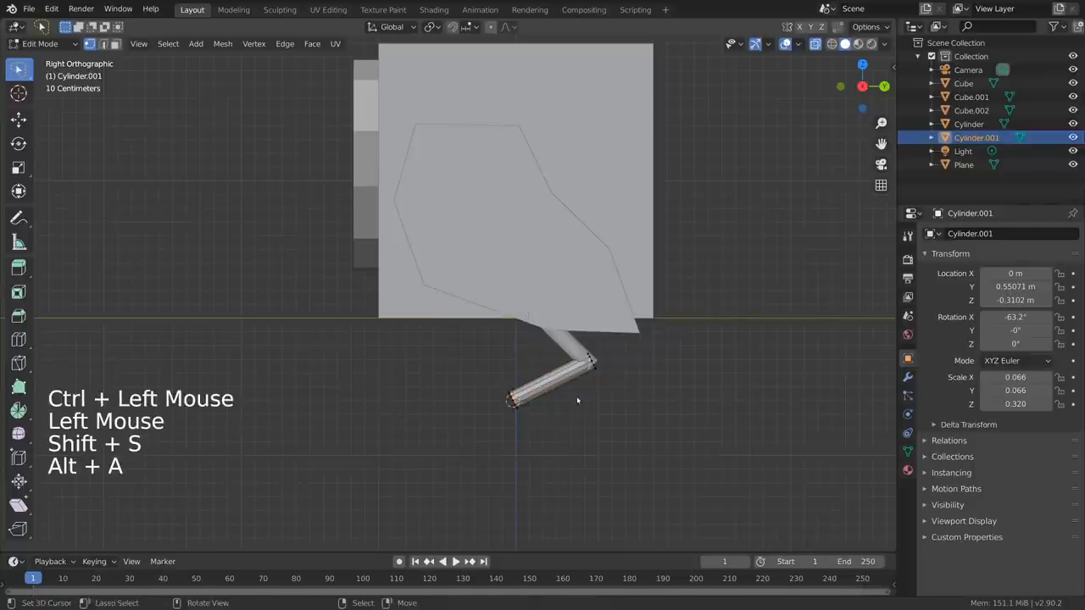
key(shift+a)
key(Tab)
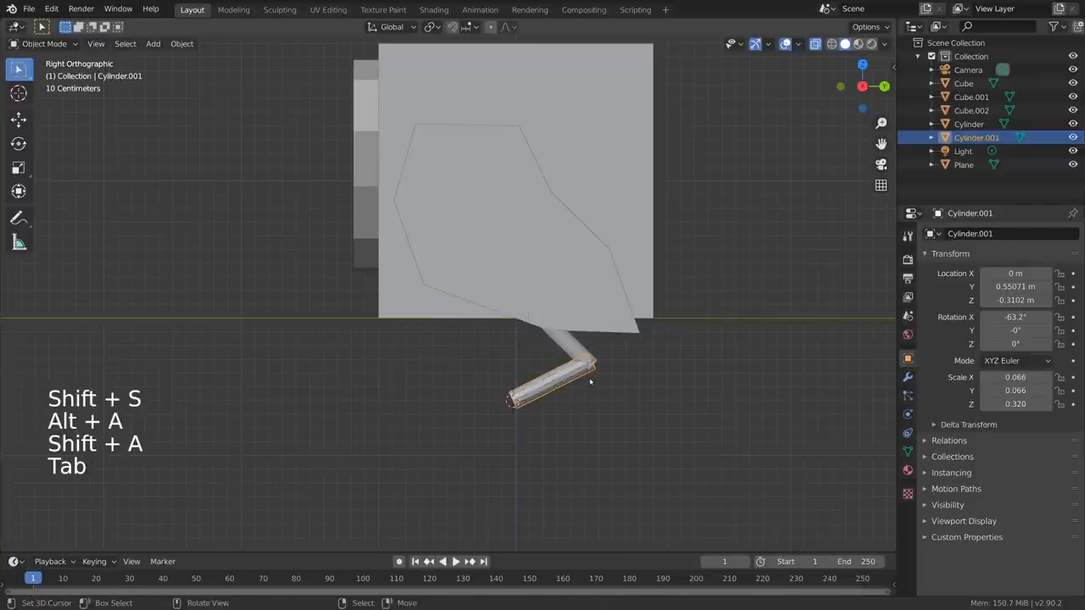
Add a cube at the 3D cursor and scale it down to about 0.155, flattened to about 0.073 in Z, for a foot.
key(shift+a)
mouse_move(543, 337)
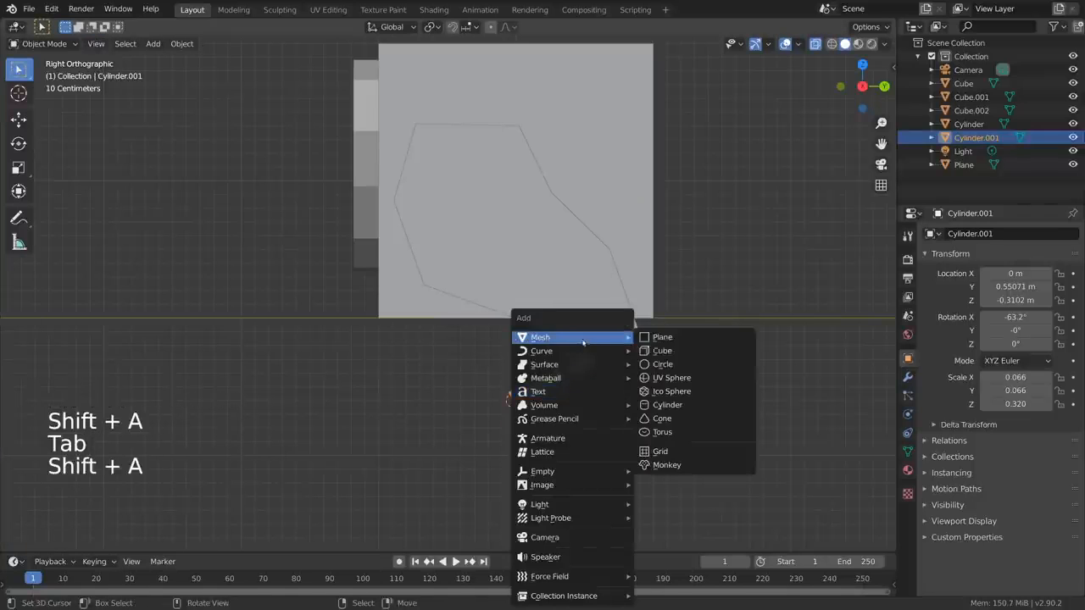
click(688, 349)
key(s)
click(541, 398)
key(s)
key(z)
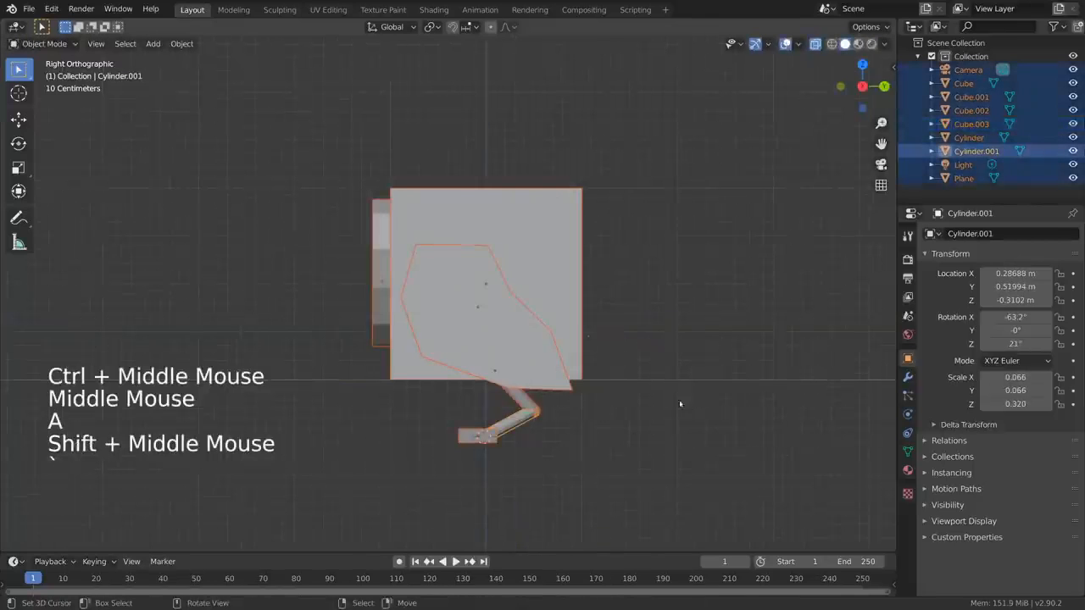
Move all objects up about 0.66 m along global Z so the foot rests on the ground line.
key(g)
key(z)
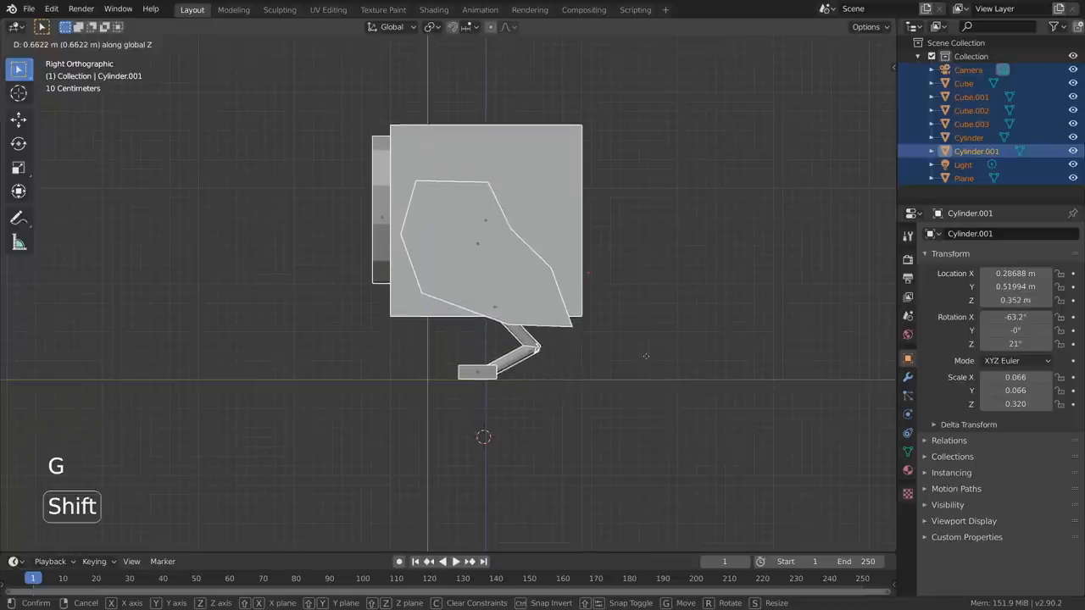
click(645, 359)
key(alt+a)
ctrl+middle_drag(646, 364, 644, 401)
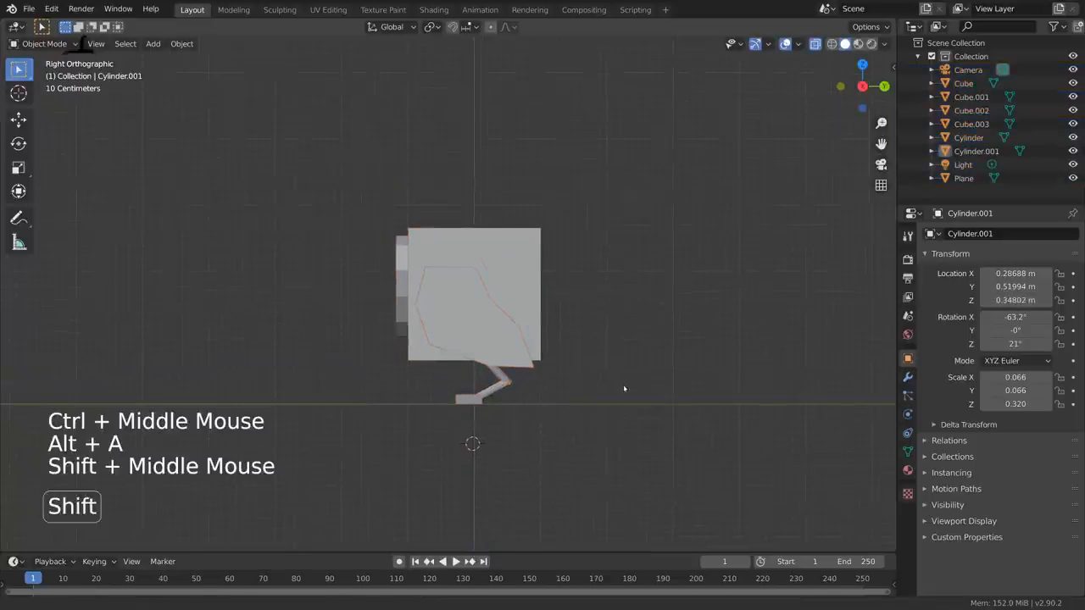
Move both leg cylinders and the foot together backward along global Y until the foot's Y location is about 0.1 m.
right_click(496, 376)
shift+right_click(493, 392)
shift+right_click(474, 401)
key(g)
key(y)
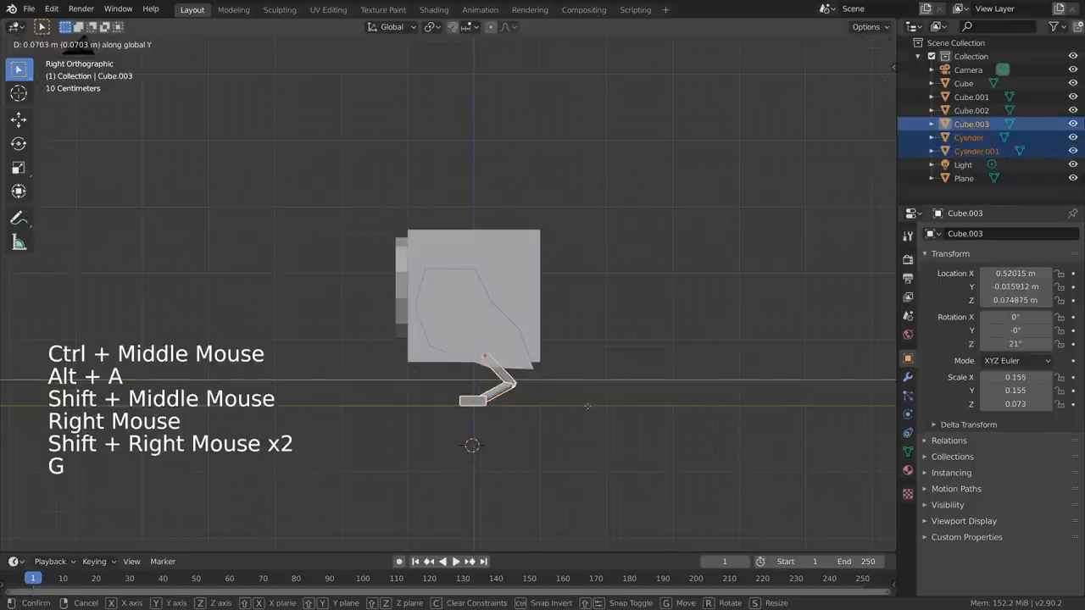
click(592, 407)
key(alt+a)
middle_drag(593, 407, 484, 440)
key(KP_5)
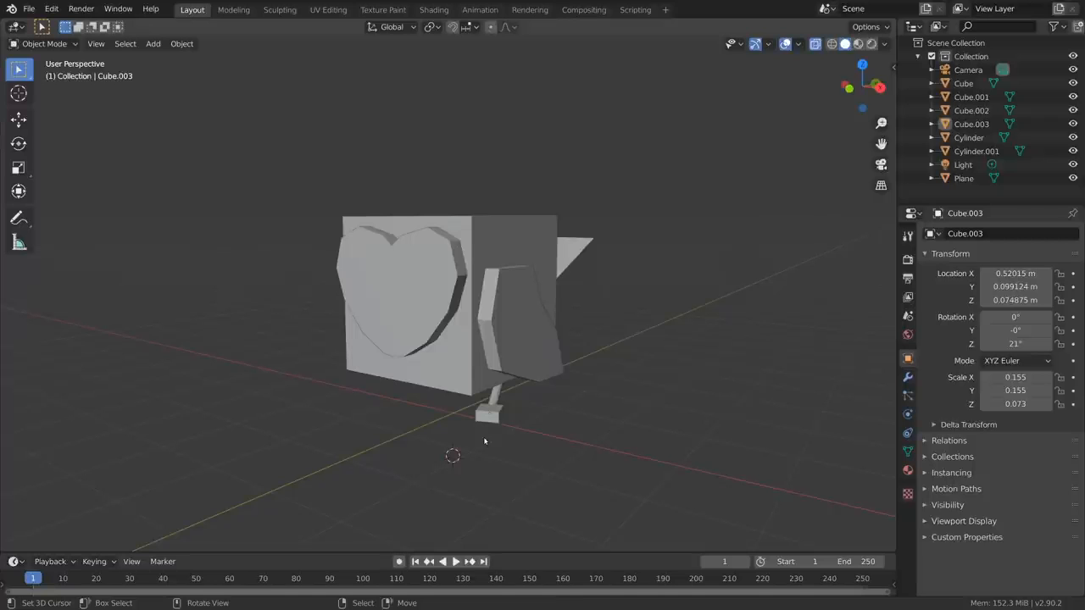
Delete the vertices of the heart face's negative-X half, keeping the centre line and the wing-side half.
middle_drag(520, 356, 478, 344)
right_click(481, 305)
key(Tab)
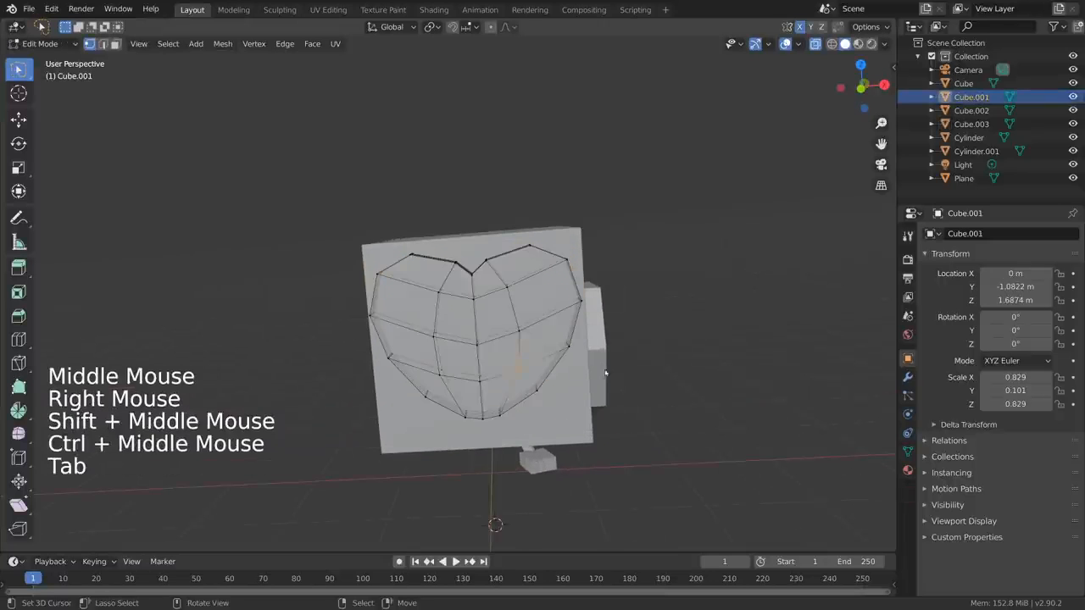
key(grave)
key(alt+a)
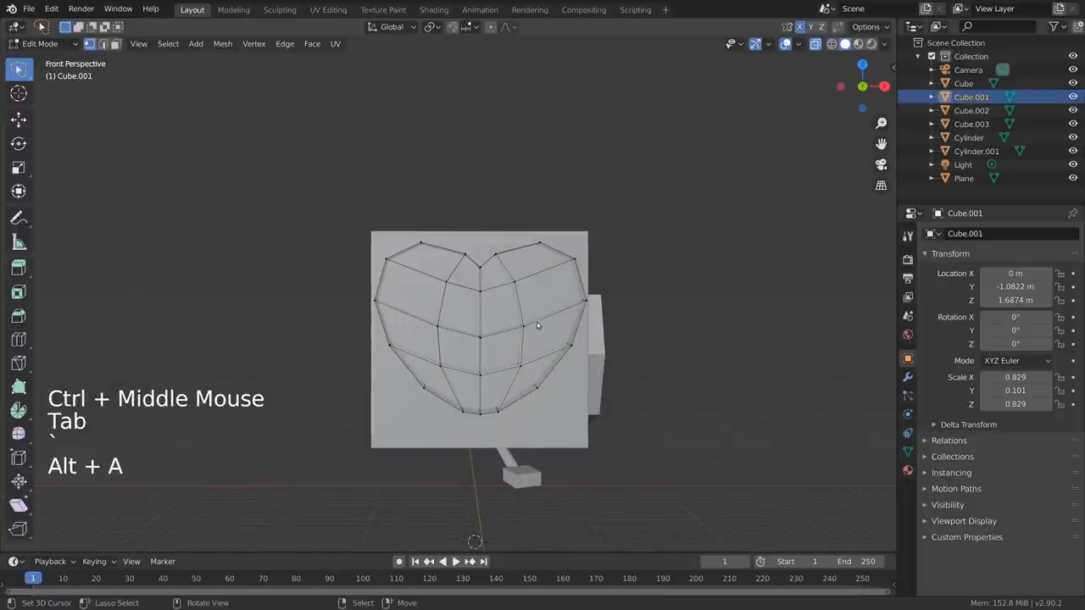
shift+middle_drag(485, 401, 462, 399)
mouse_move(371, 190)
mouse_down()
mouse_move(317, 278)
mouse_move(424, 455)
mouse_move(445, 308)
mouse_move(373, 191)
mouse_up()
key(x)
click(536, 288)
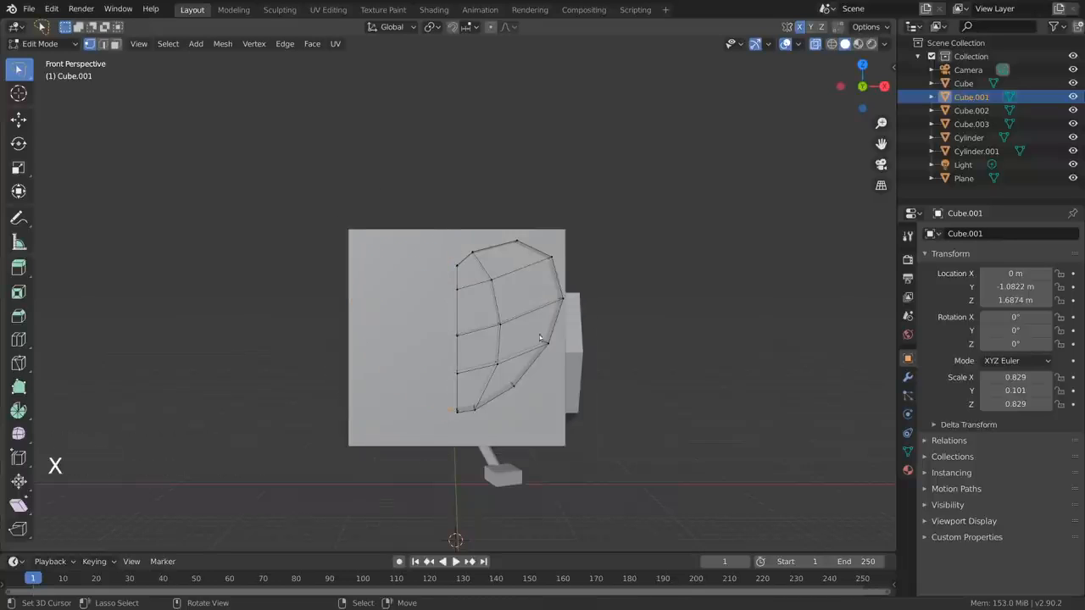
key(Tab)
mouse_move(520, 350)
middle_down()
mouse_move(593, 351)
mouse_move(497, 356)
mouse_move(624, 331)
middle_up()
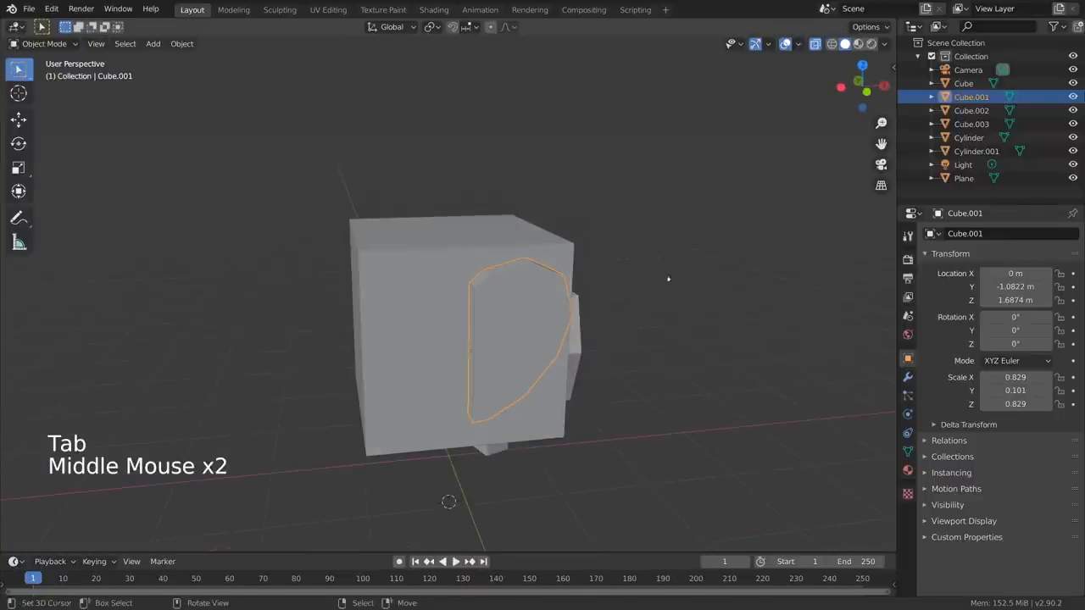
Enable Cavity in the viewport shading with type World, Ridge 0 and Valley 1.
click(884, 43)
click(806, 344)
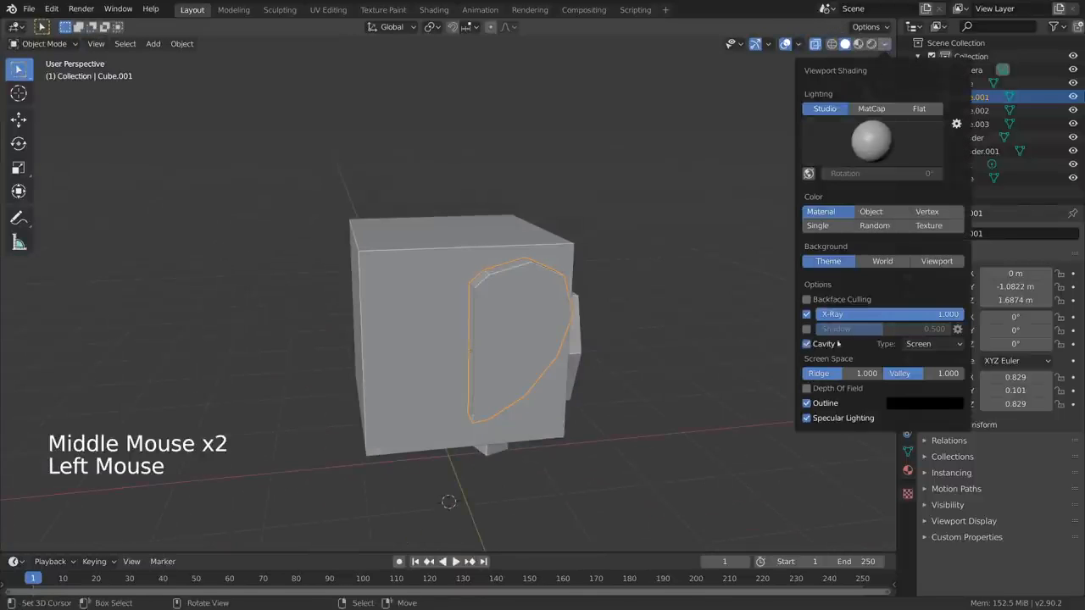
click(932, 343)
click(938, 360)
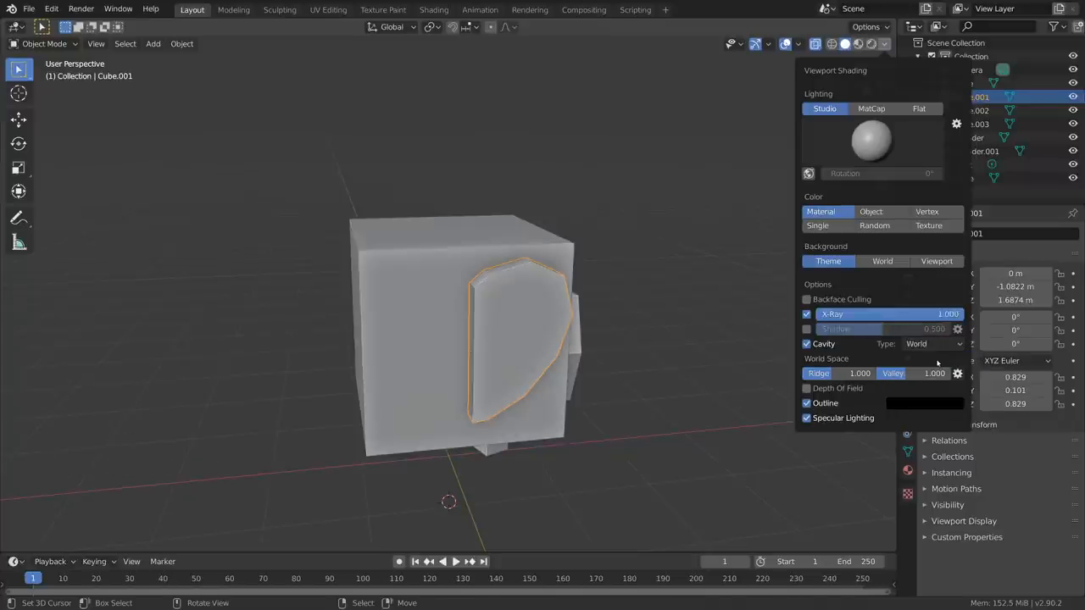
drag(910, 375, 823, 376)
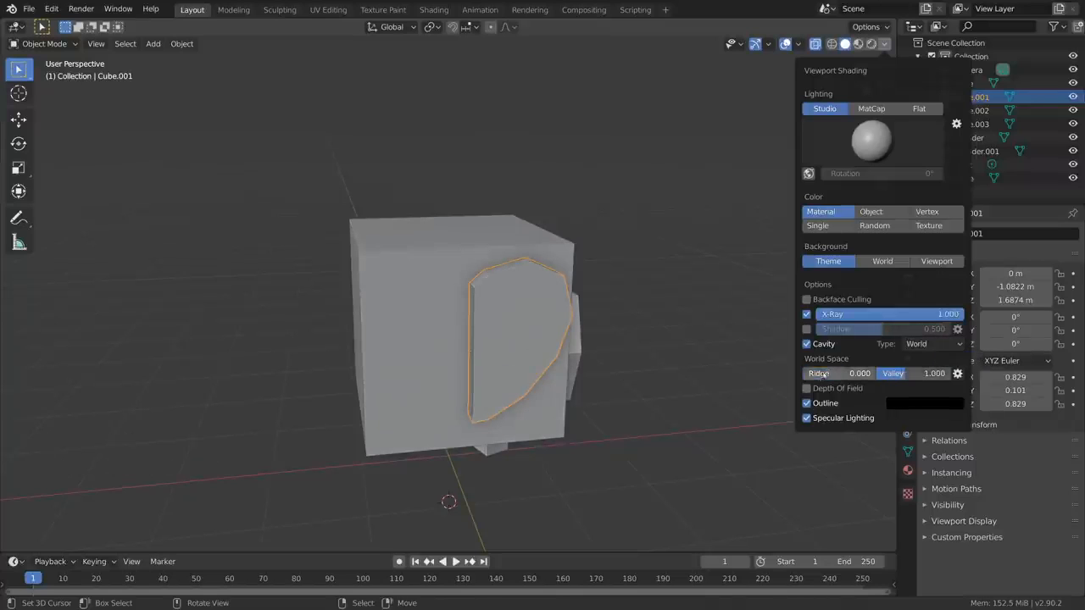
middle_drag(644, 360, 583, 344)
key(alt+a)
mouse_move(628, 327)
middle_down()
mouse_move(613, 320)
mouse_move(690, 326)
mouse_move(634, 331)
middle_up()
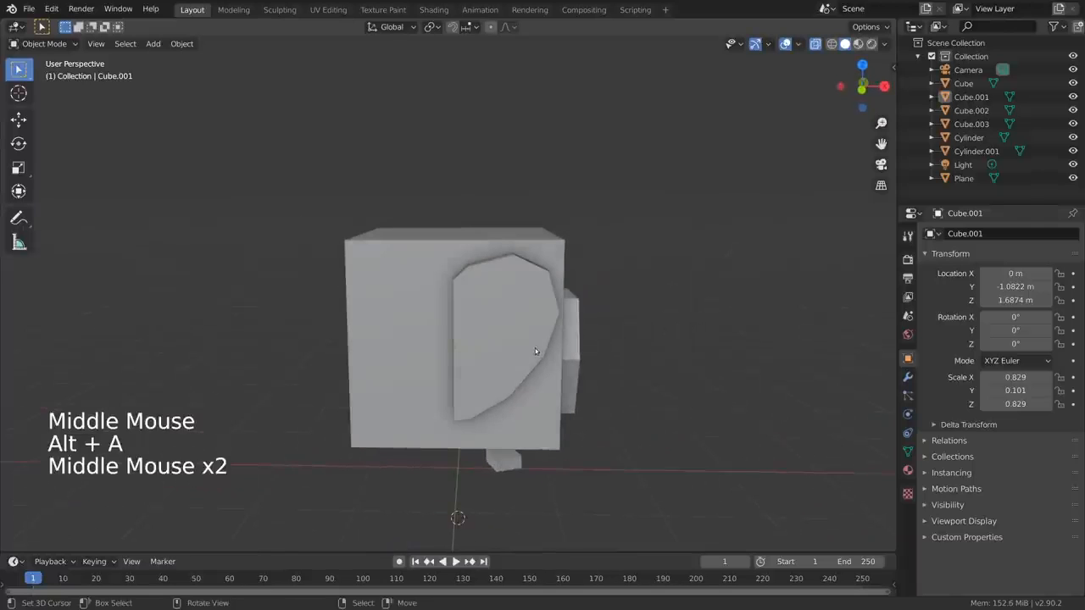
Add a Mirror modifier on the X axis to the half heart and toggle its viewport display off and on.
right_click(535, 348)
click(908, 377)
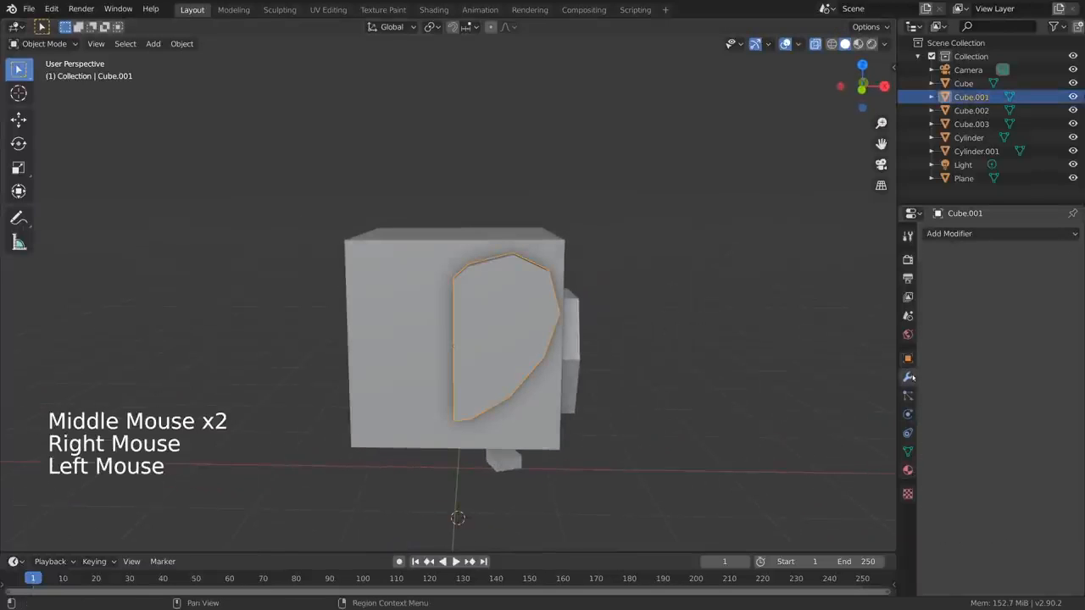
click(963, 234)
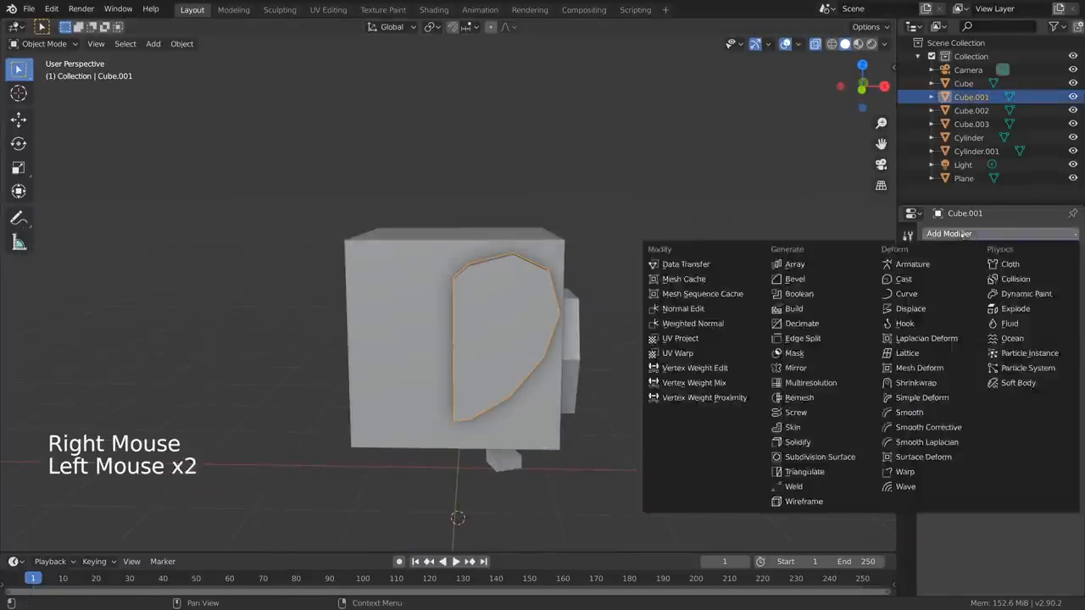
click(797, 368)
ctrl+middle_drag(761, 382, 535, 383)
key(Tab)
middle_drag(599, 371, 683, 336)
click(998, 253)
click(998, 254)
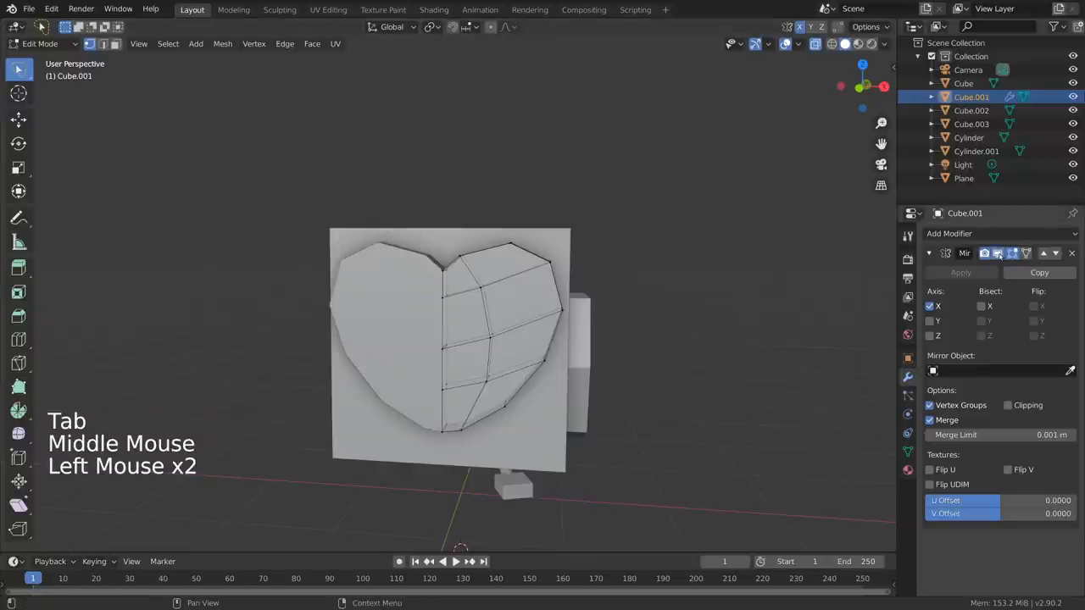
Turn off X mesh symmetry and try moving a vertex on the heart's centre line, cancelling each move.
click(443, 348)
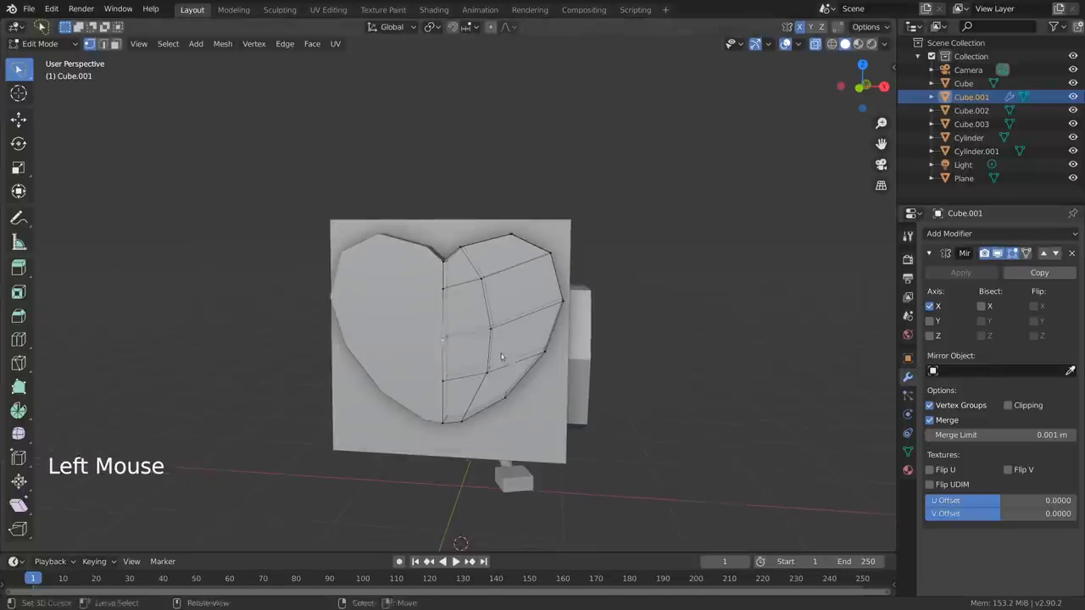
key(g)
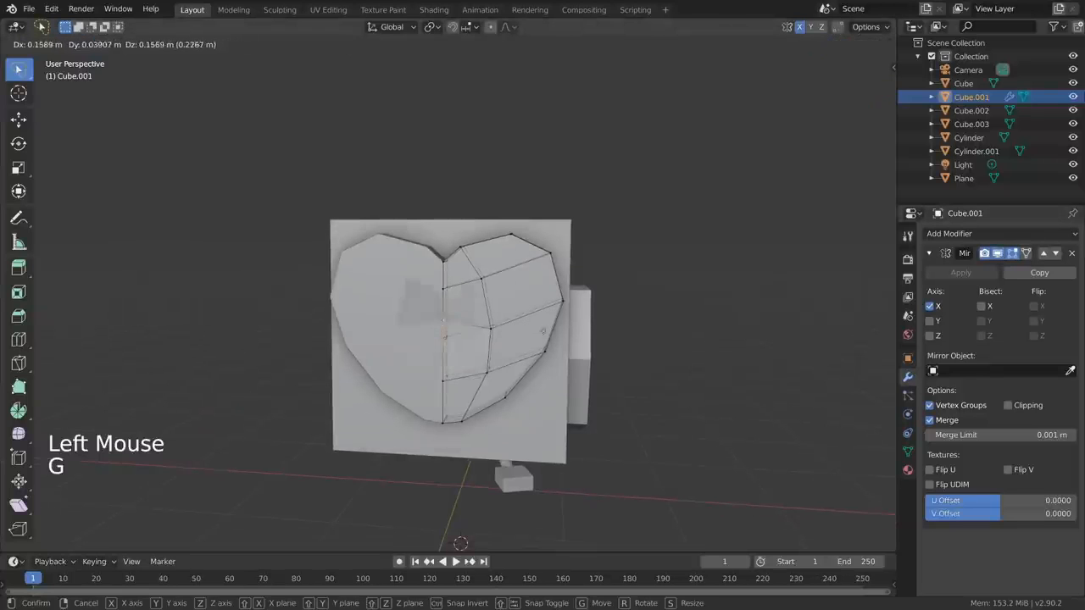
right_click(600, 361)
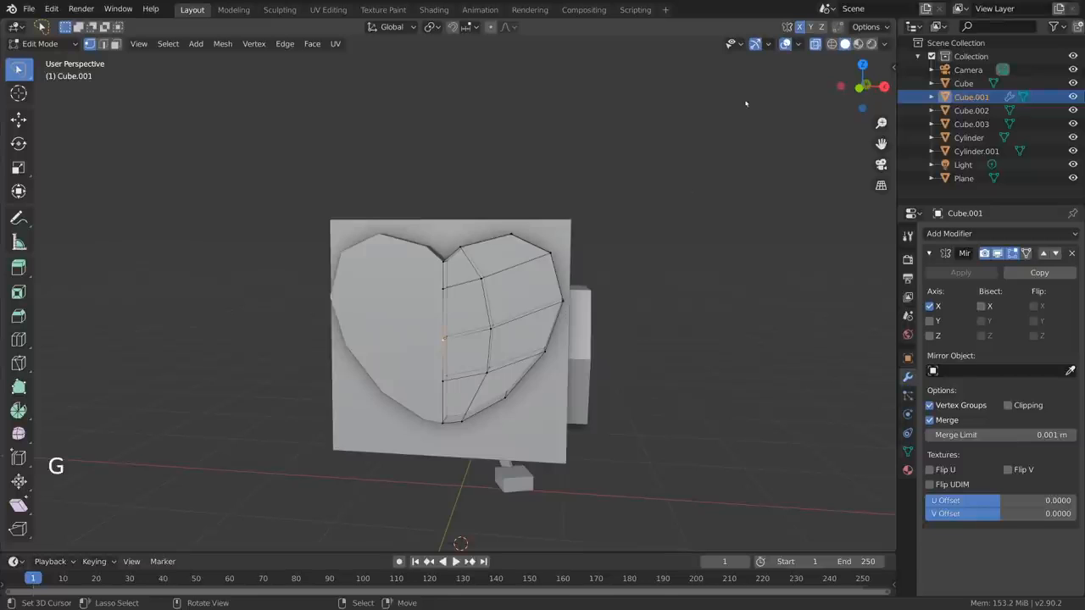
click(801, 28)
key(g)
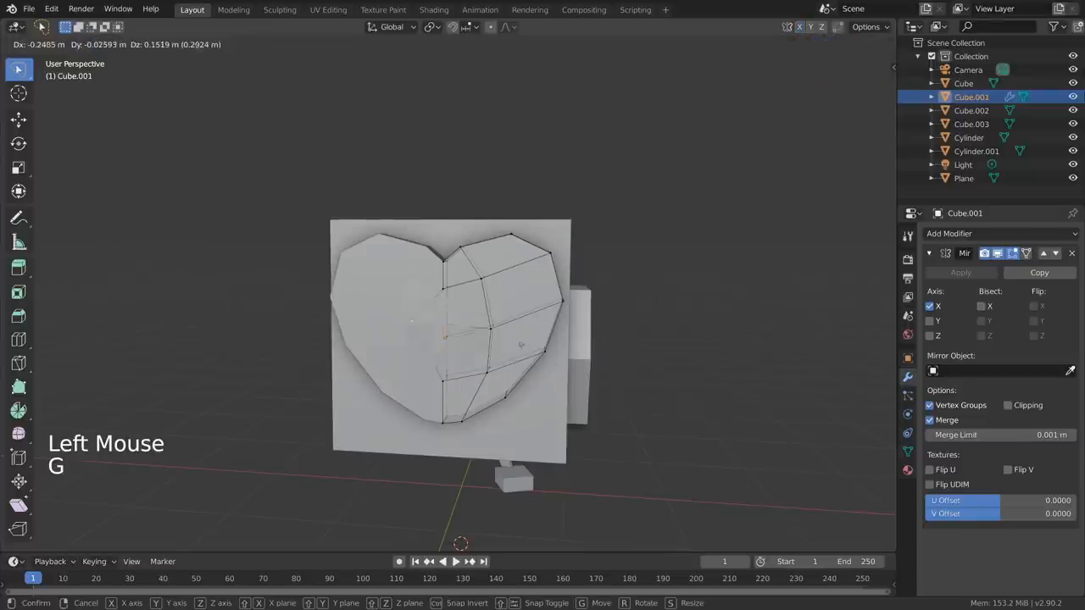
right_click(573, 368)
Enable Clipping on the heart's Mirror modifier, test-moving the centre edge loop before and after and cancelling each move.
alt+right_click(451, 327)
key(g)
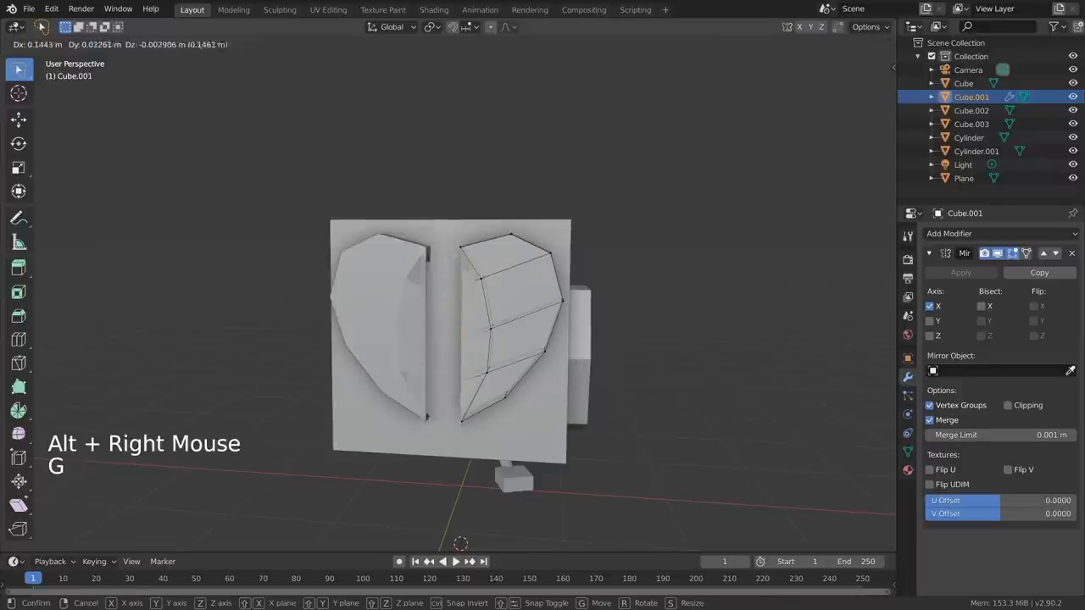
right_click(475, 325)
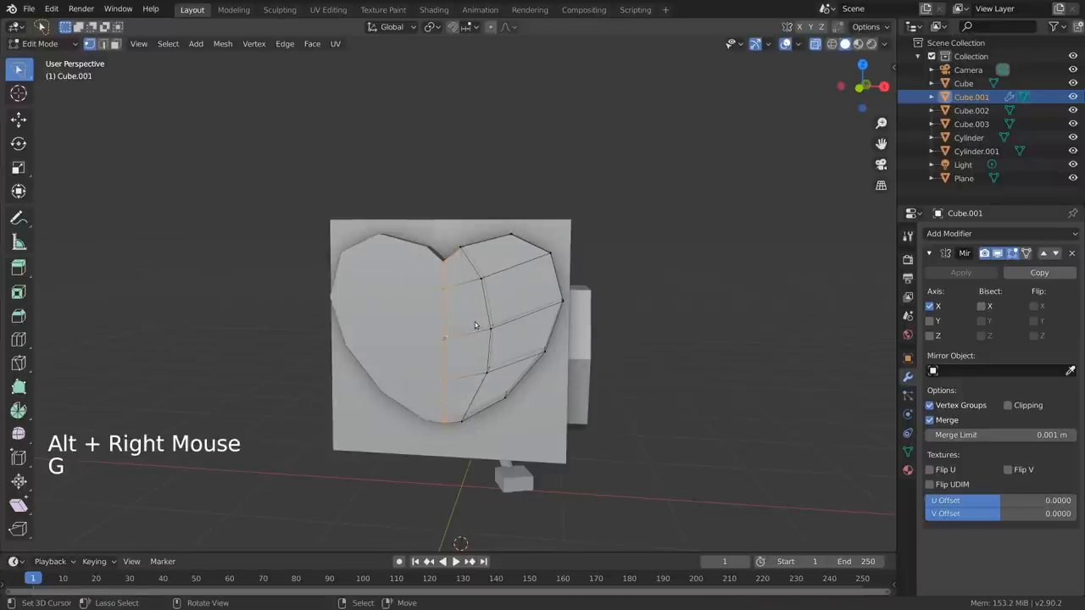
click(1009, 405)
key(g)
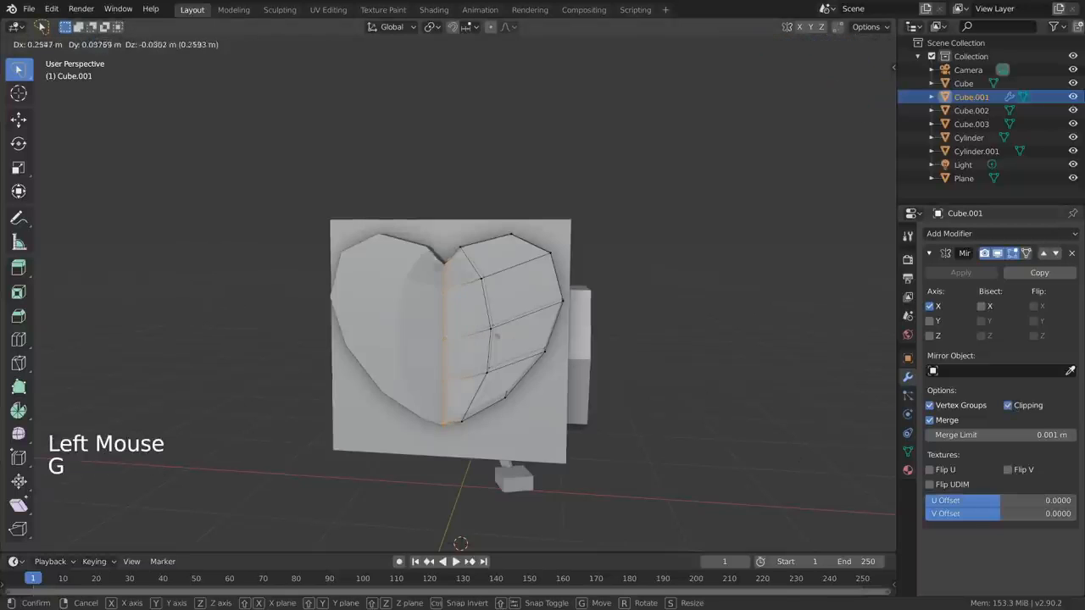
right_click(484, 335)
Try moving an inner heart vertex onto the mirror line and away again, and undo the move.
right_click(491, 329)
middle_drag(528, 339, 494, 335)
key(g)
key(g)
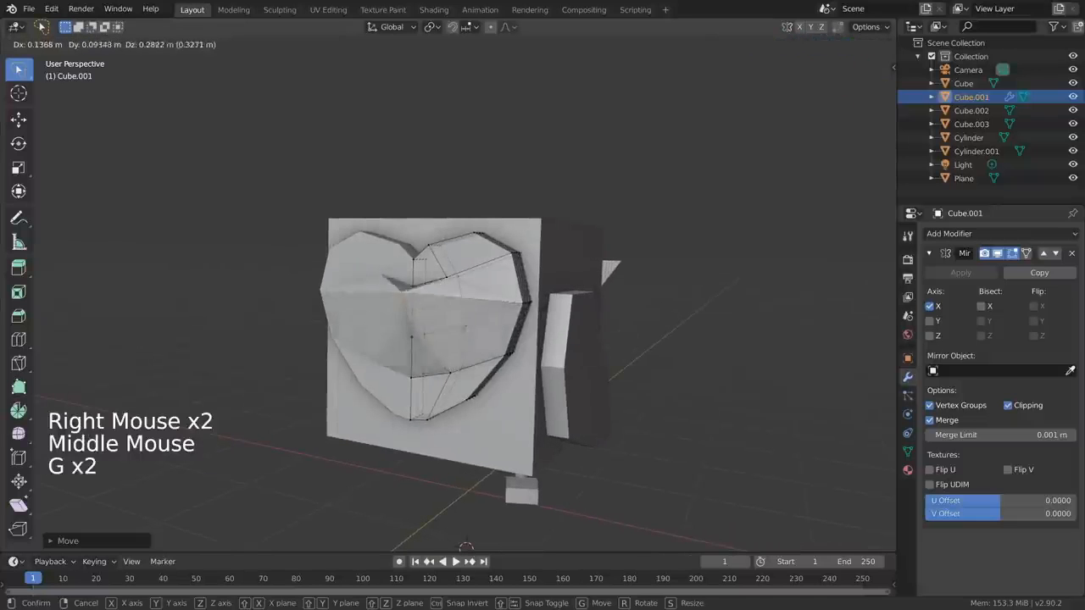
click(494, 348)
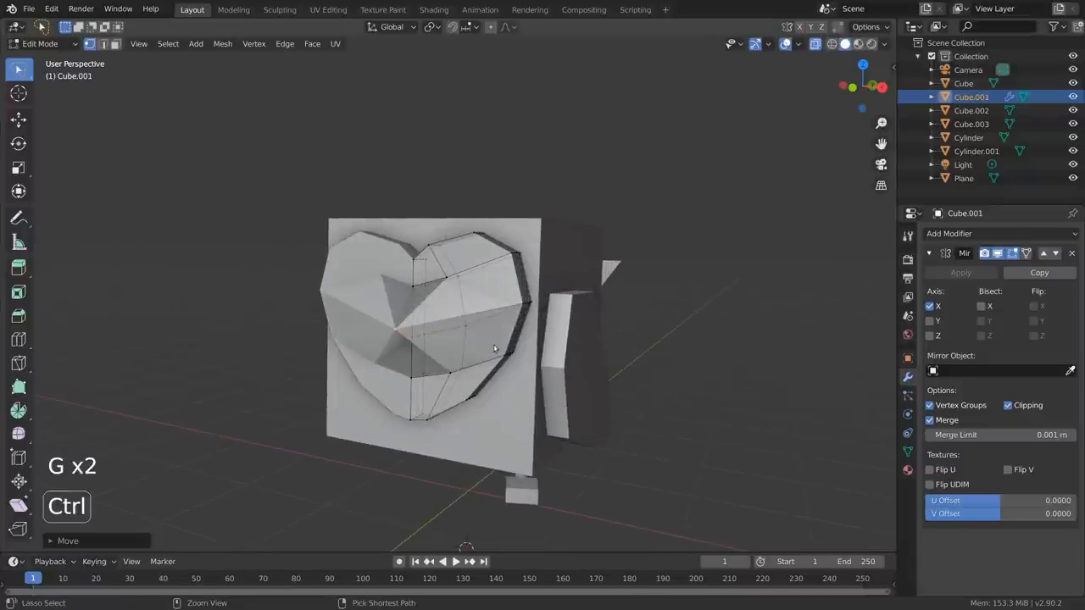
key(ctrl+z)
Select the wing in Object Mode and add a Subdivision Surface modifier to it.
middle_drag(480, 337, 569, 406)
key(alt+a)
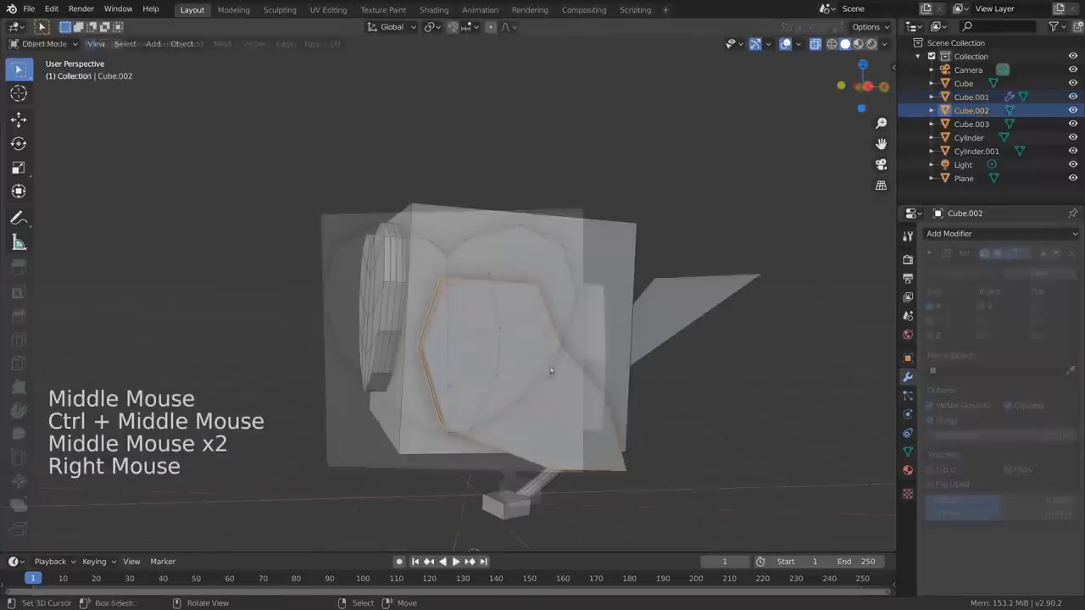
shift+middle_drag(542, 373, 556, 356)
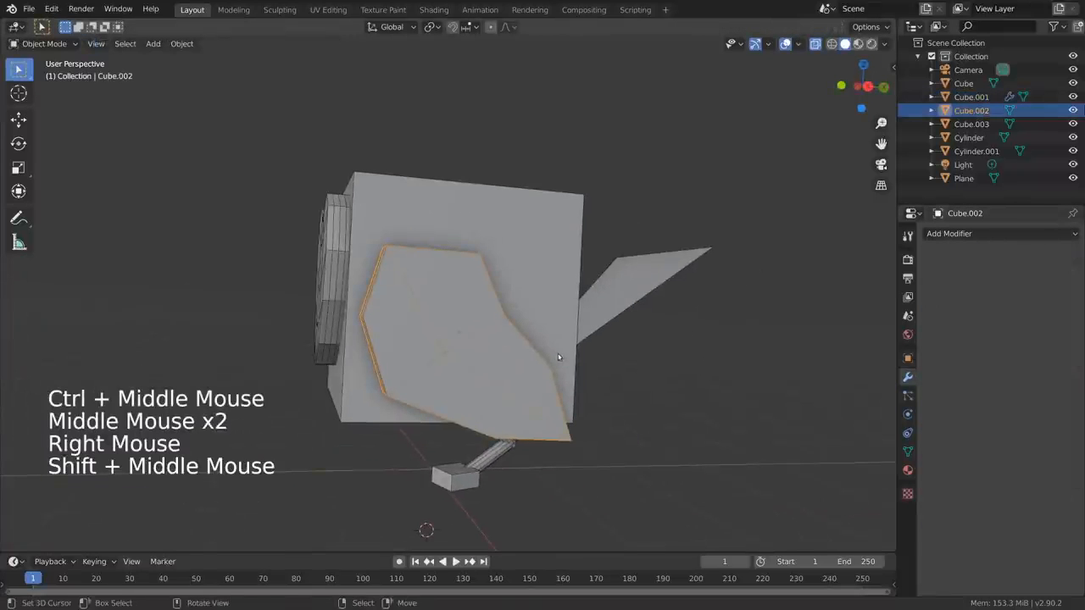
middle_drag(560, 360, 570, 354)
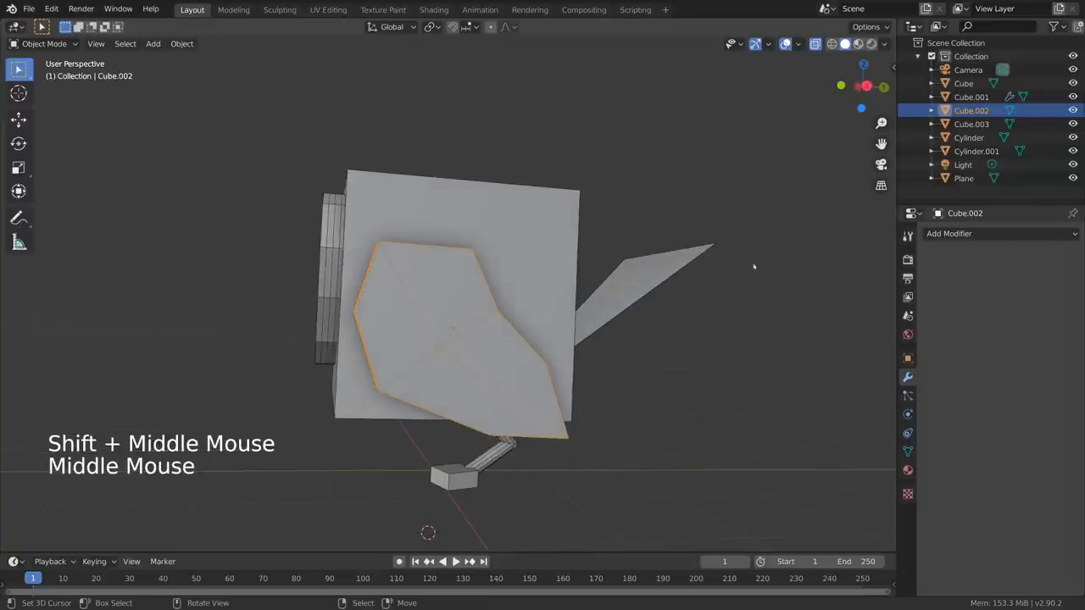
click(1000, 233)
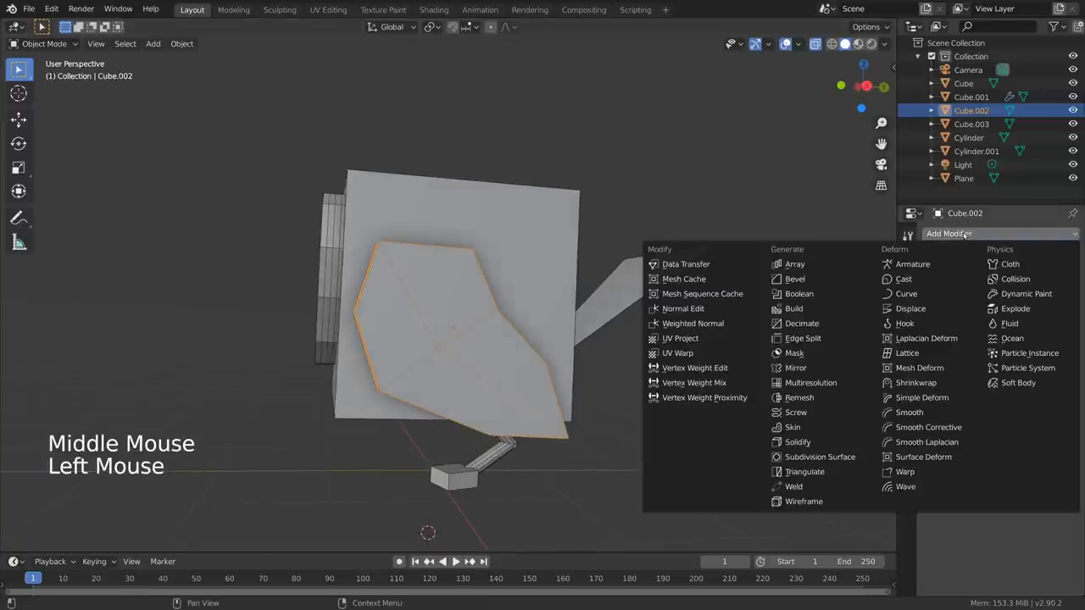
click(841, 457)
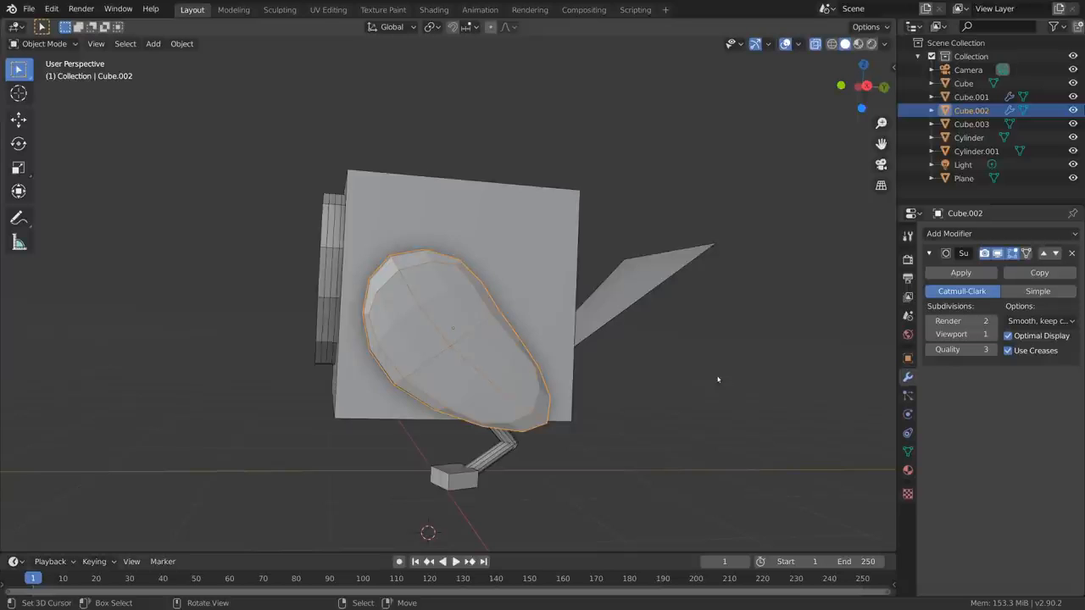
Test the wing's Optimal Display option and viewport subdivision levels up to 4, ending with Optimal Display on and Viewport at 2.
ctrl+middle_drag(717, 379, 627, 402)
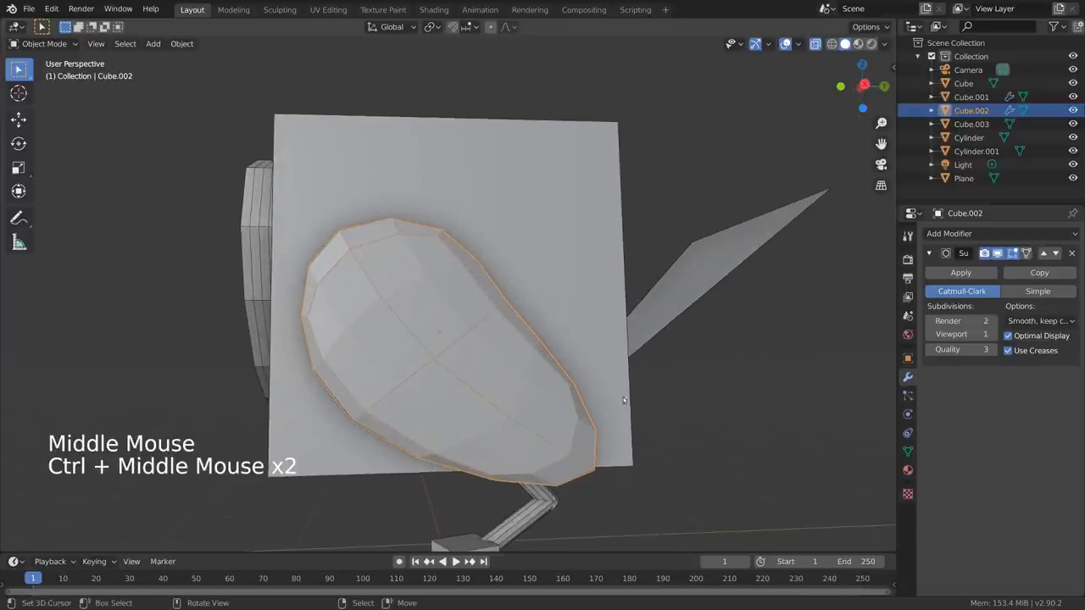
click(1017, 337)
click(993, 334)
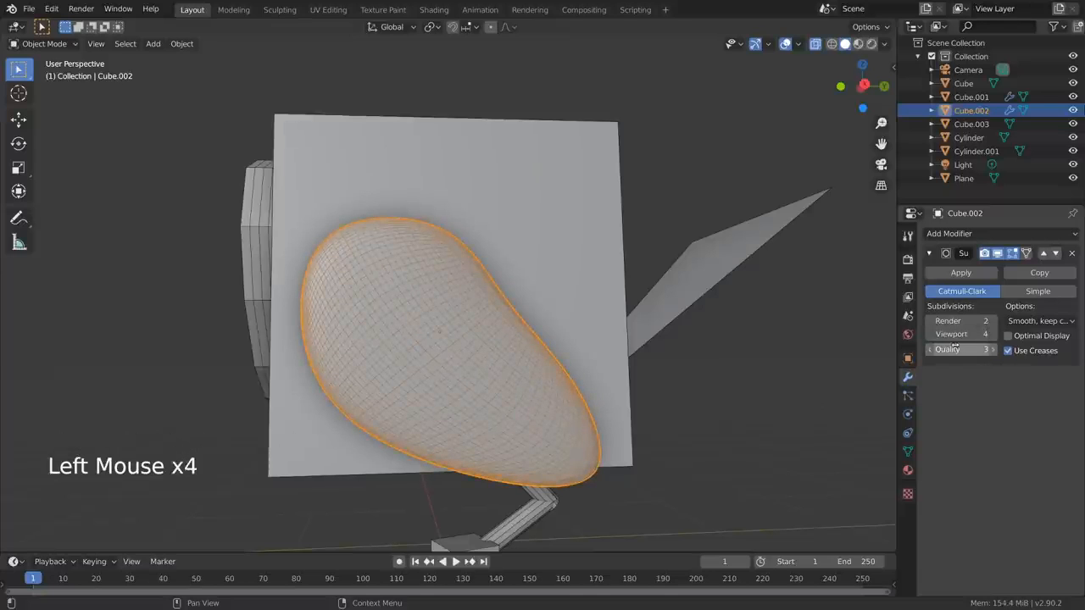
click(932, 335)
click(932, 335)
click(995, 335)
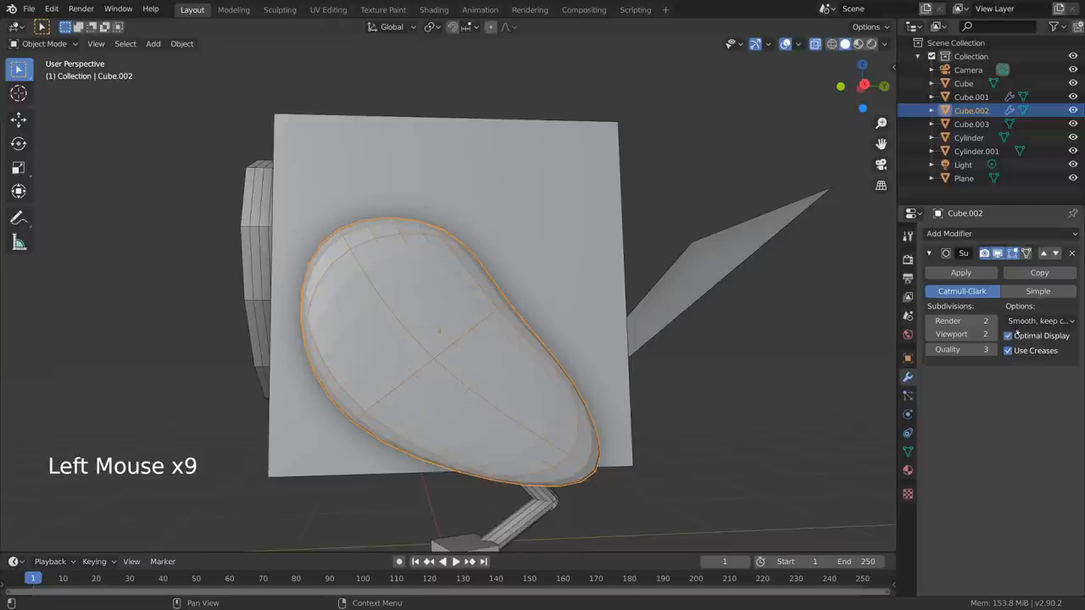
In right view, edit the wing and move the lower vertices of its rear edge inward.
ctrl+middle_drag(498, 444, 514, 395)
key(alt+a)
right_click(500, 390)
key(grave)
shift+middle_drag(605, 404, 611, 373)
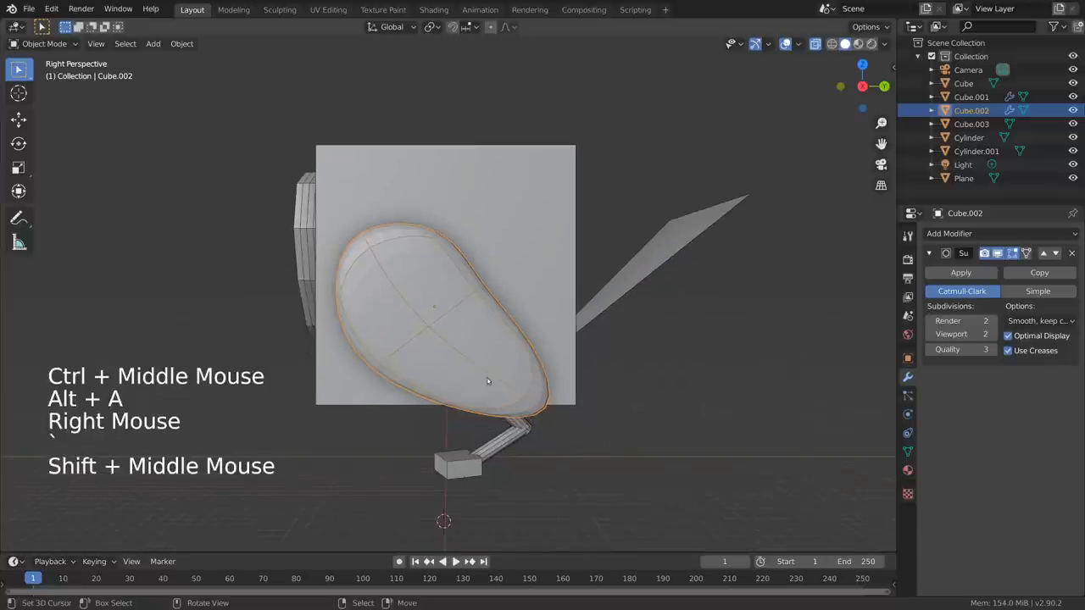
key(Tab)
key(alt+a)
ctrl+click(552, 350)
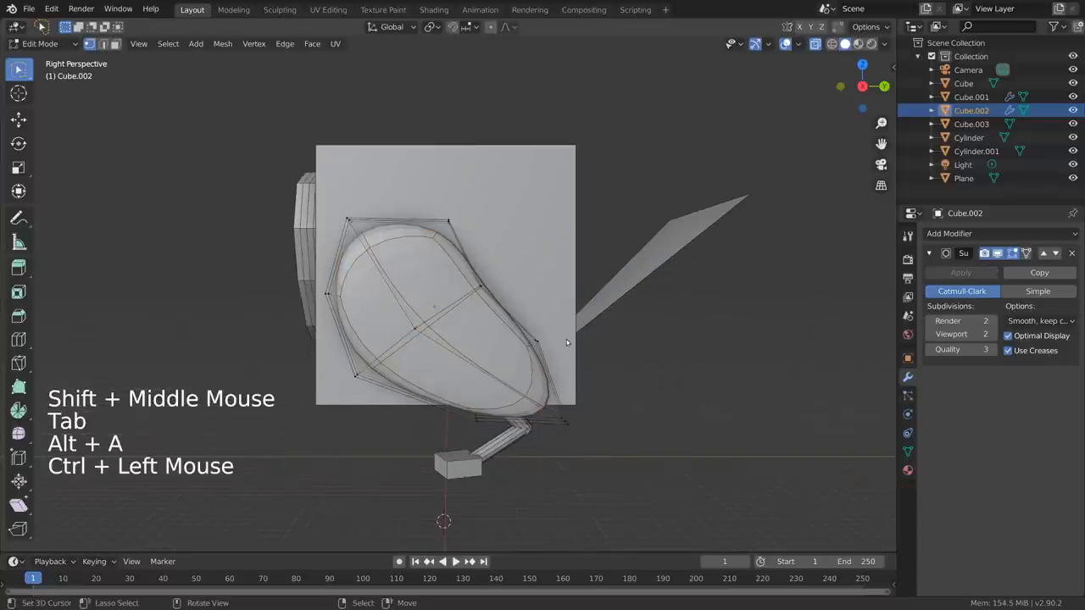
click(556, 338)
key(g)
click(574, 430)
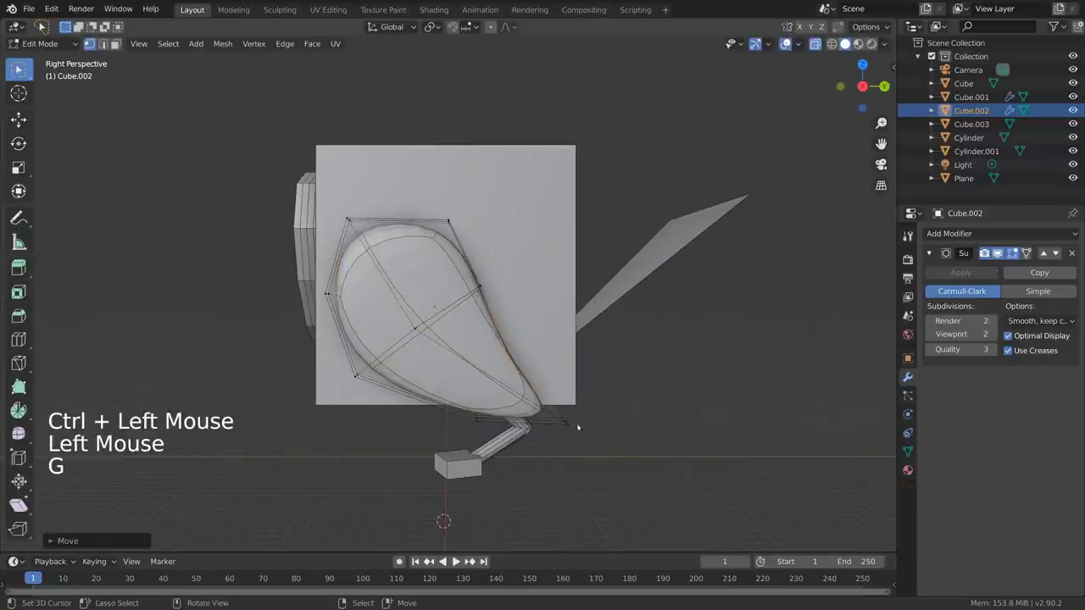
Pull the wing's tip vertices outward toward the tail side and shift the middle rear-edge vertices slightly inward.
key(g)
click(622, 410)
click(481, 284)
key(g)
click(490, 284)
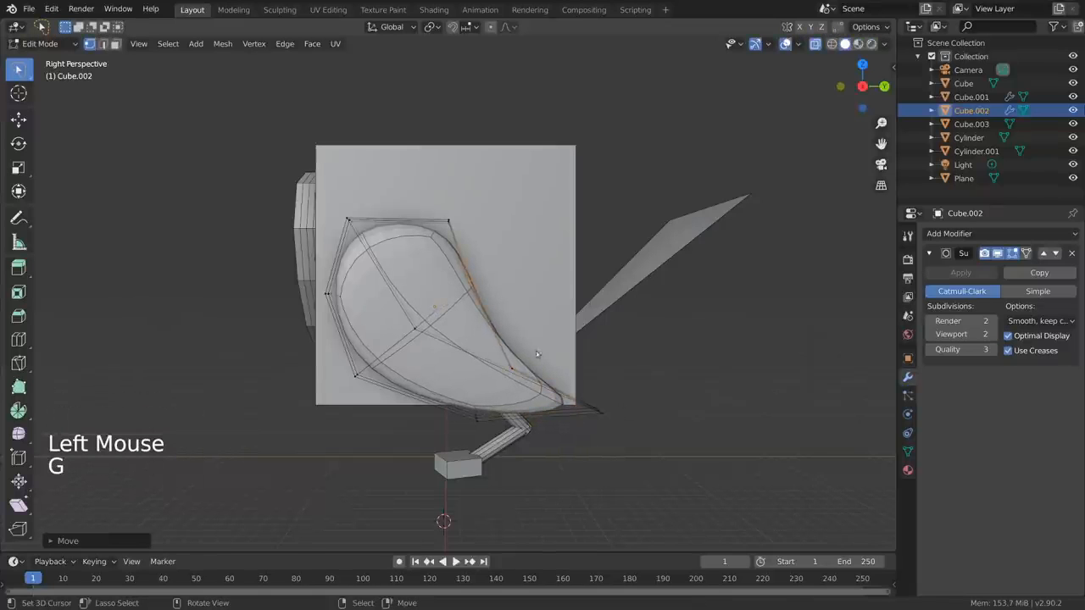
Turn on the Subdivision modifier's on-cage editing display and refine the position of the wing's upper rear vertices.
click(1027, 252)
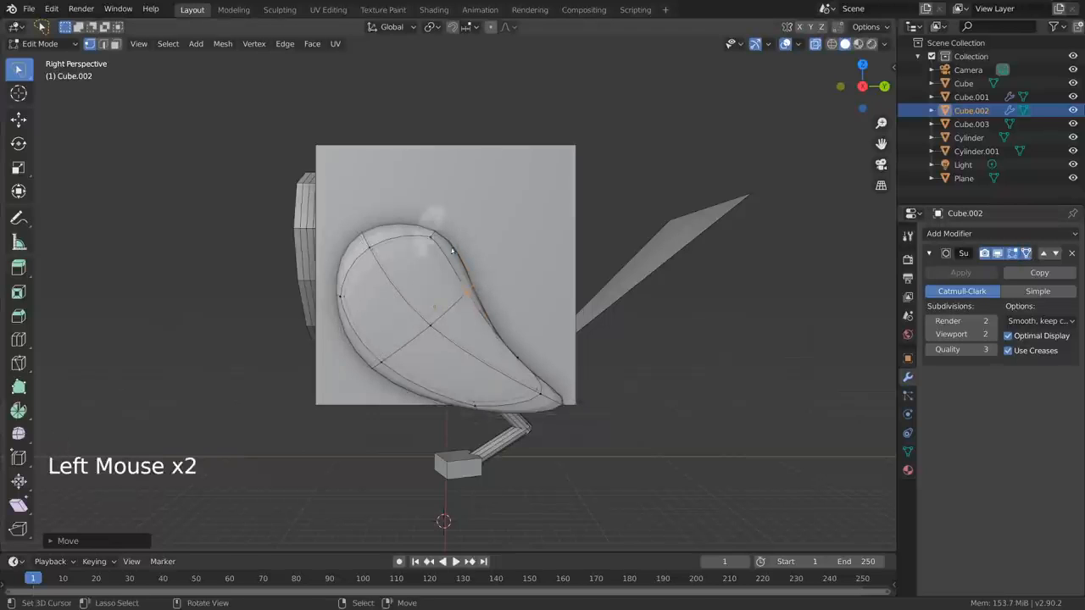
key(g)
key(g)
click(505, 307)
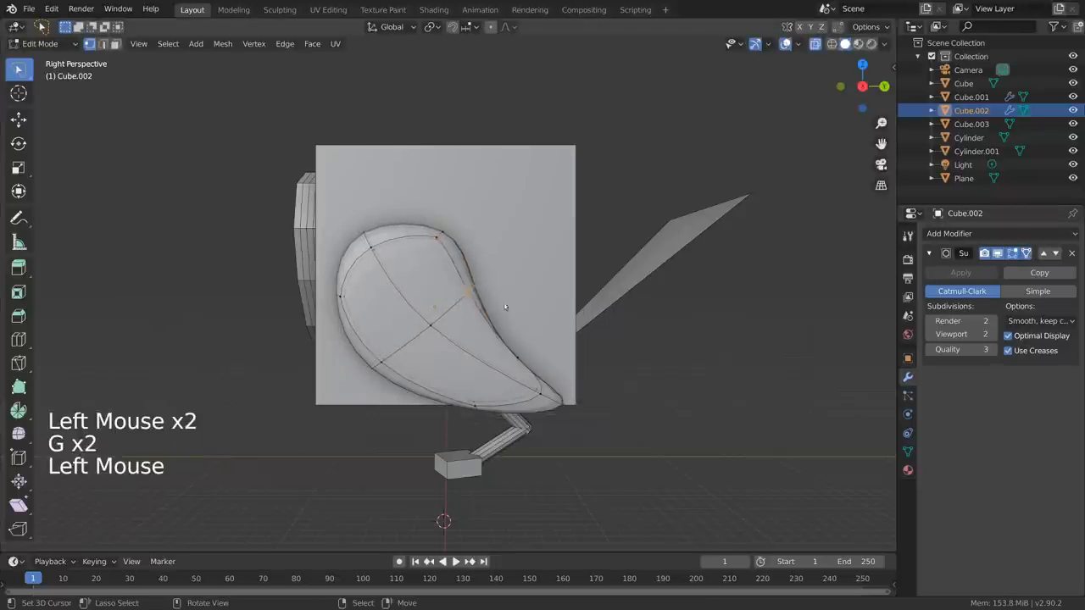
key(g)
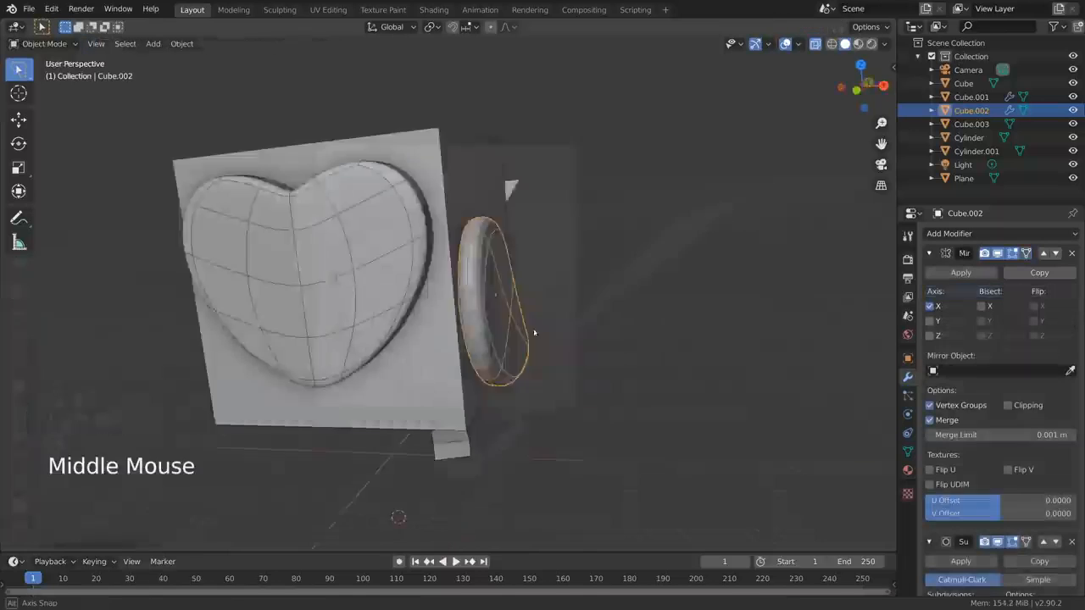
Try the Y and Z axes in the wing's Mirror modifier, and return to mirroring on X only.
middle_drag(584, 318, 634, 323)
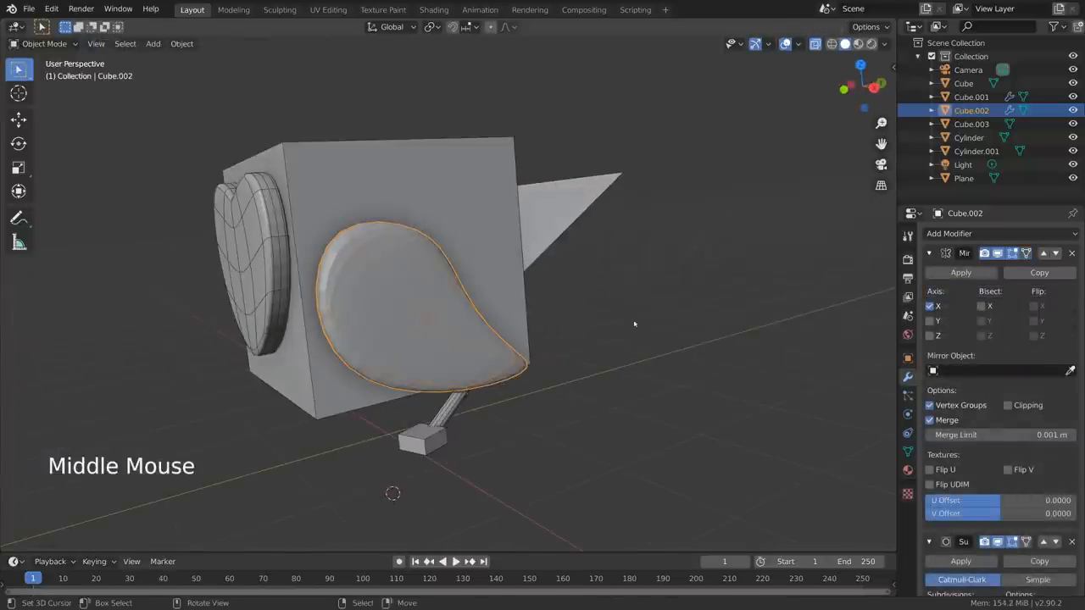
click(930, 306)
click(930, 321)
middle_drag(839, 337, 858, 340)
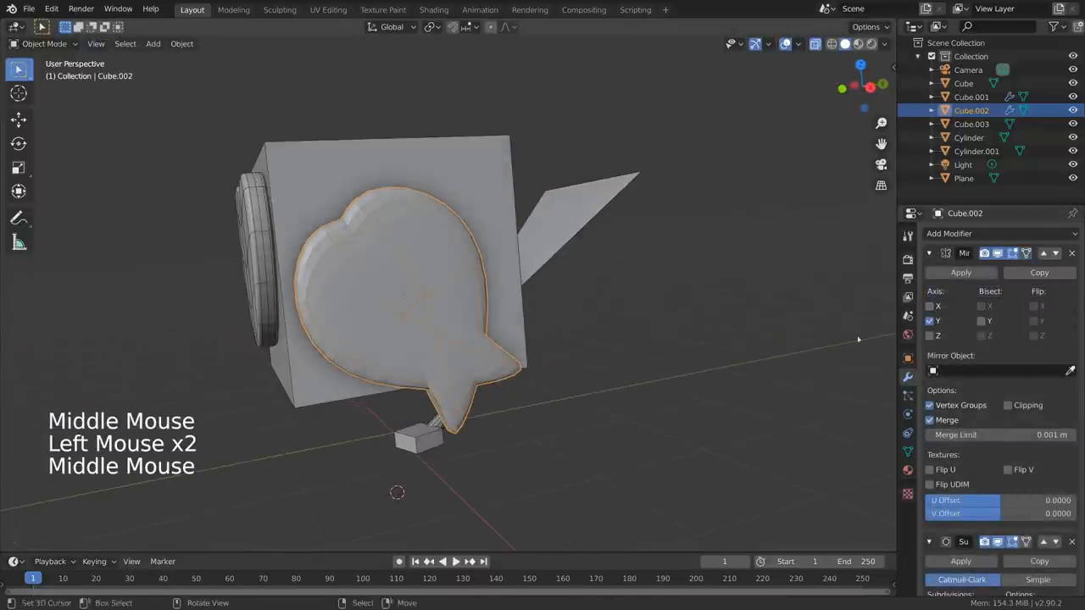
click(929, 320)
click(930, 336)
click(930, 336)
click(929, 321)
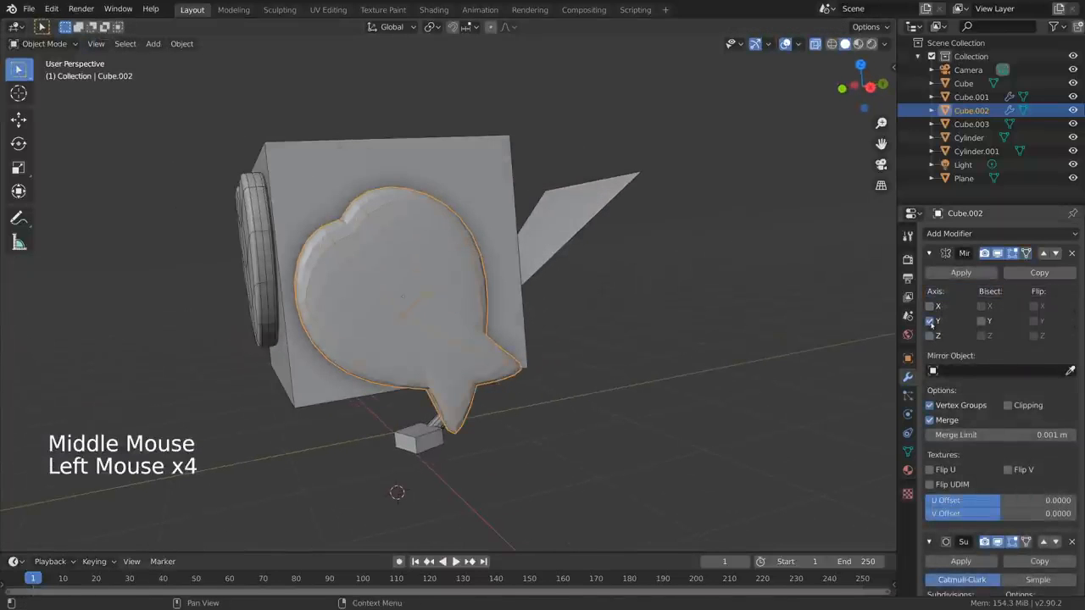
click(930, 321)
click(930, 306)
Pick the body cube as the Mirror Object of the wing's Mirror modifier.
middle_drag(627, 280, 821, 279)
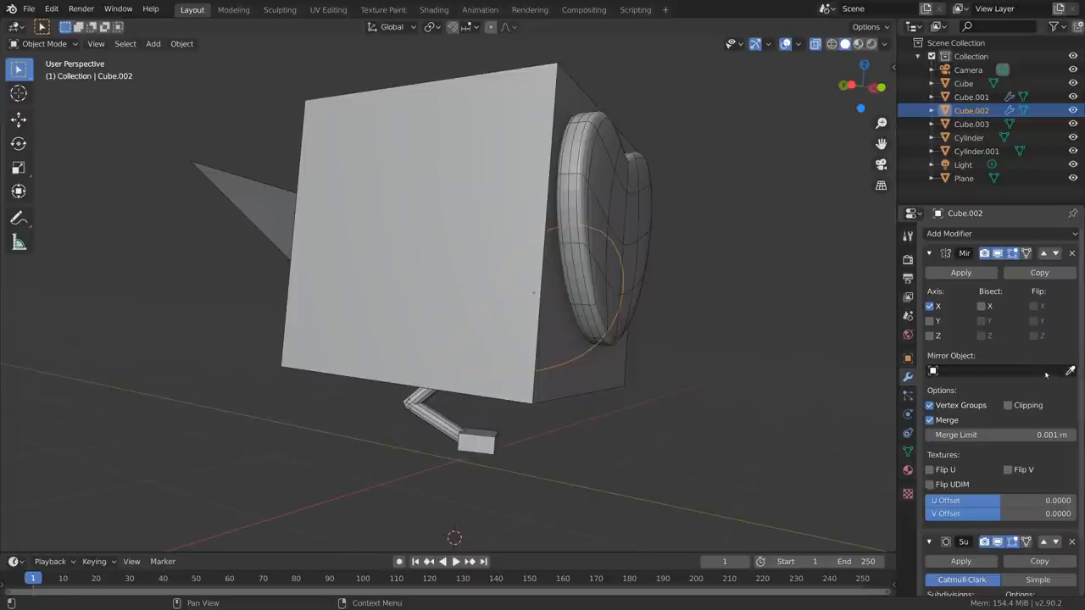
key(e)
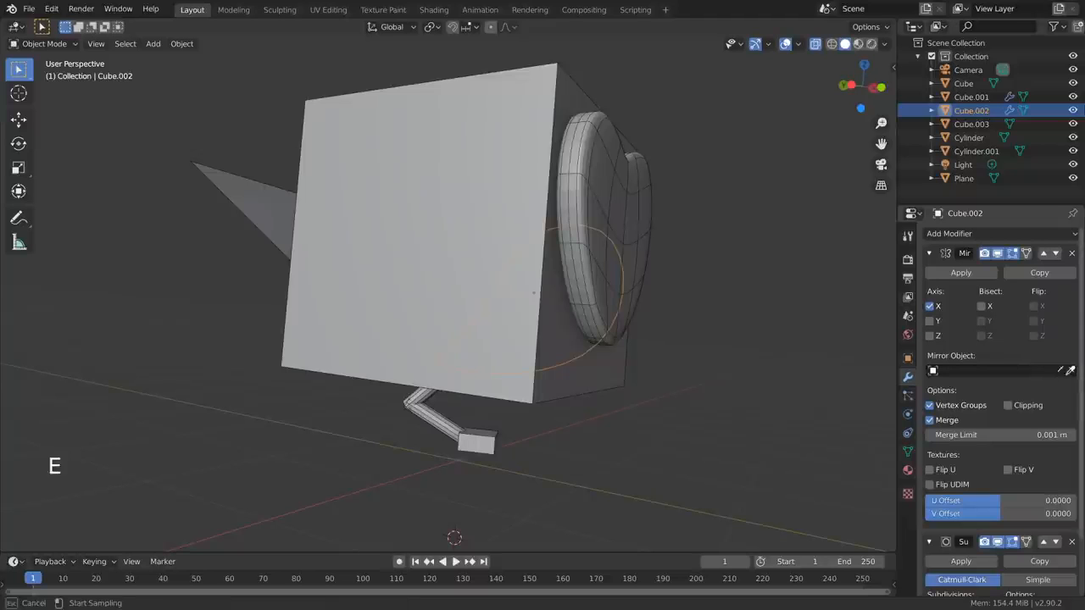
click(429, 197)
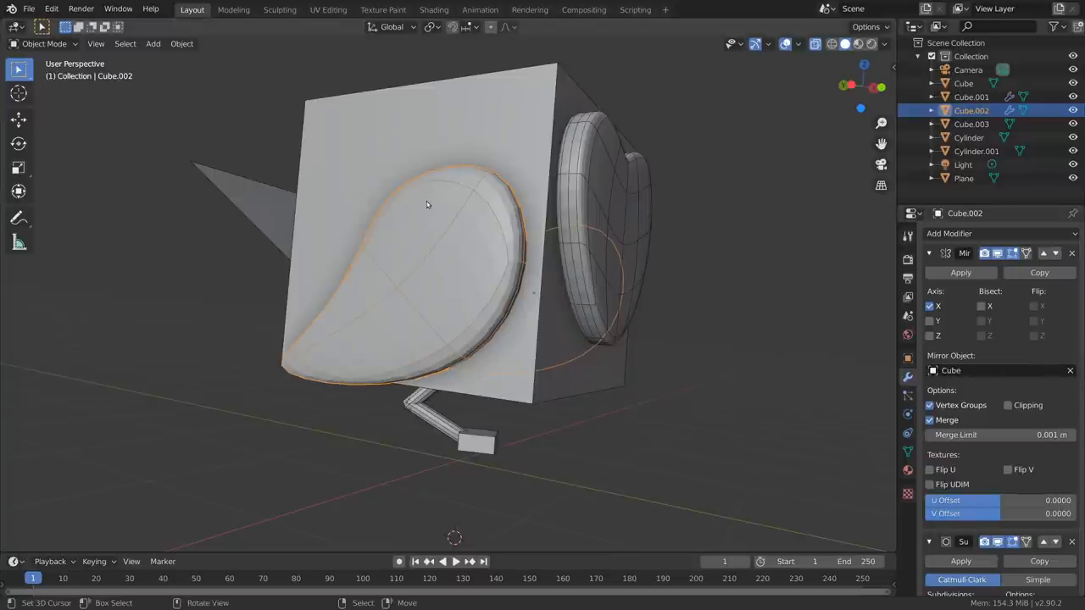
Add a Mirror modifier to the upper leg cylinder on the X axis, using the body cube as Mirror Object.
middle_drag(429, 198, 508, 271)
key(alt+a)
middle_drag(509, 271, 500, 389)
middle_drag(500, 389, 458, 373)
right_click(458, 372)
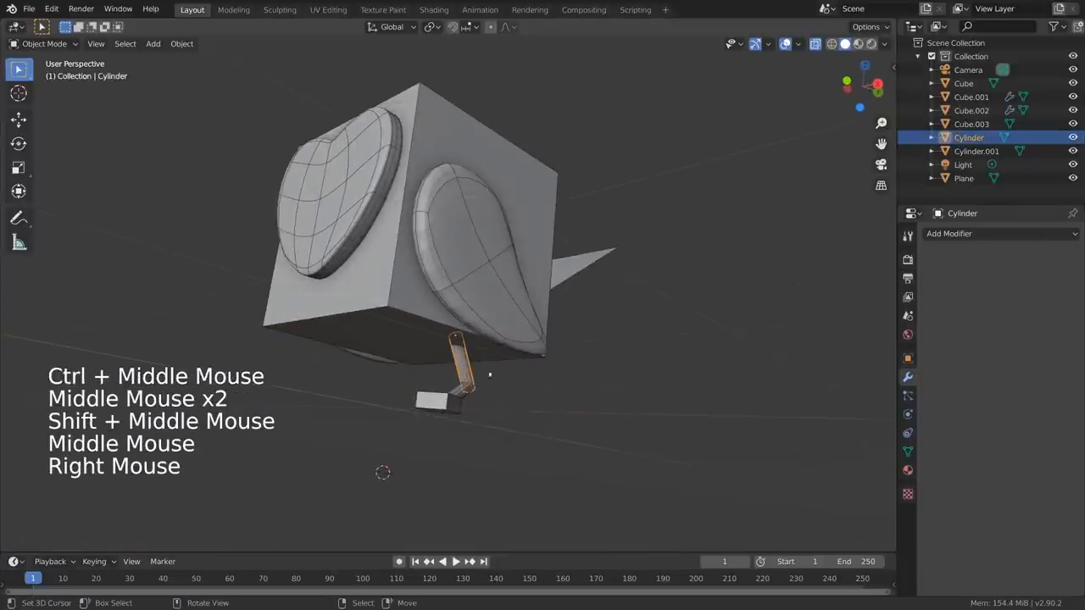
click(957, 234)
click(803, 369)
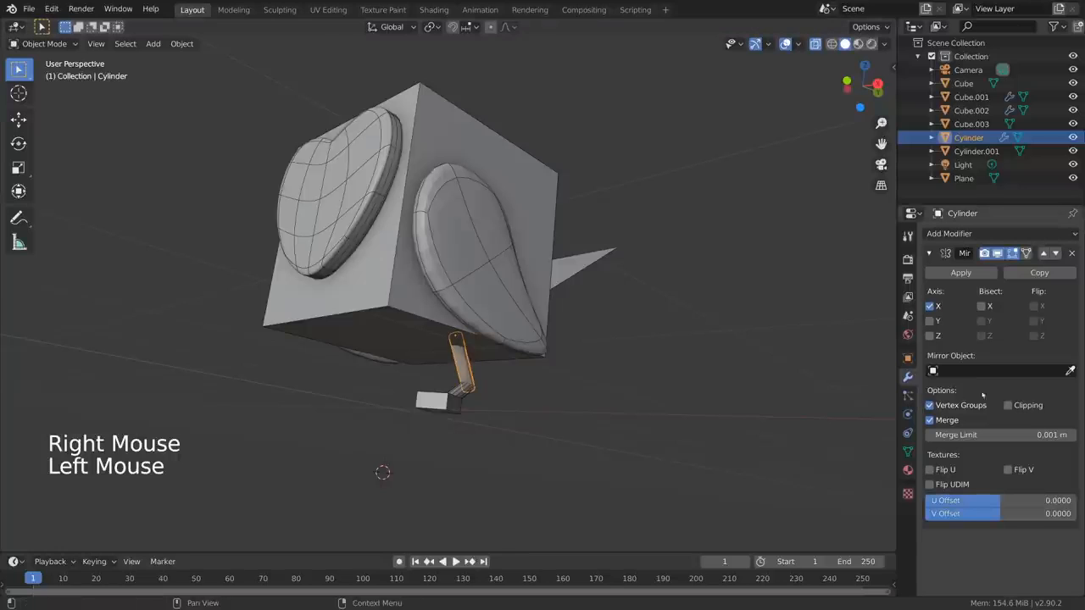
click(1067, 370)
click(467, 325)
middle_drag(467, 326, 593, 296)
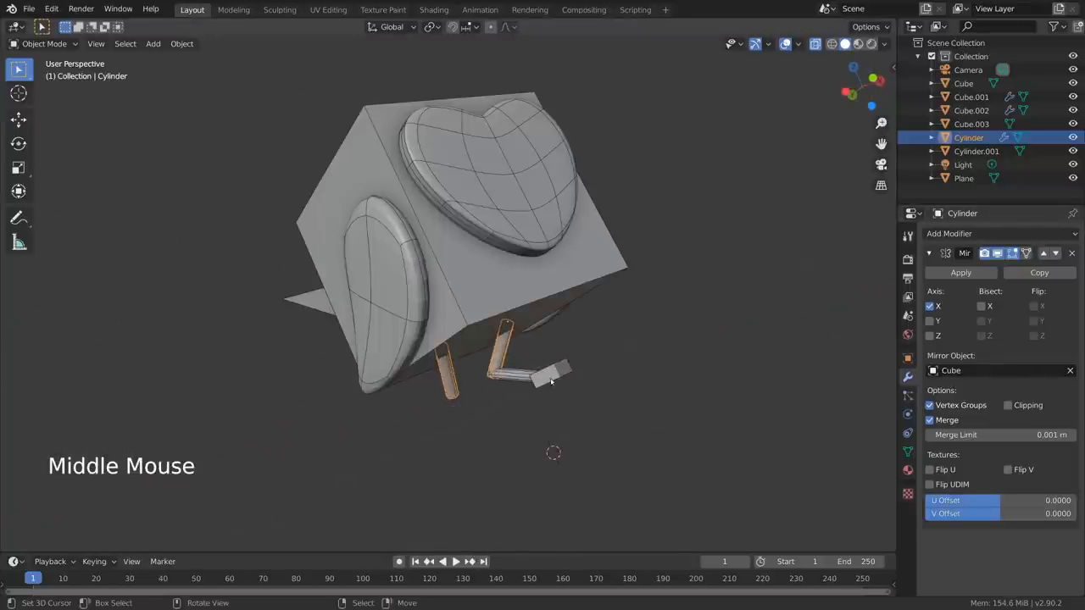
key(alt+a)
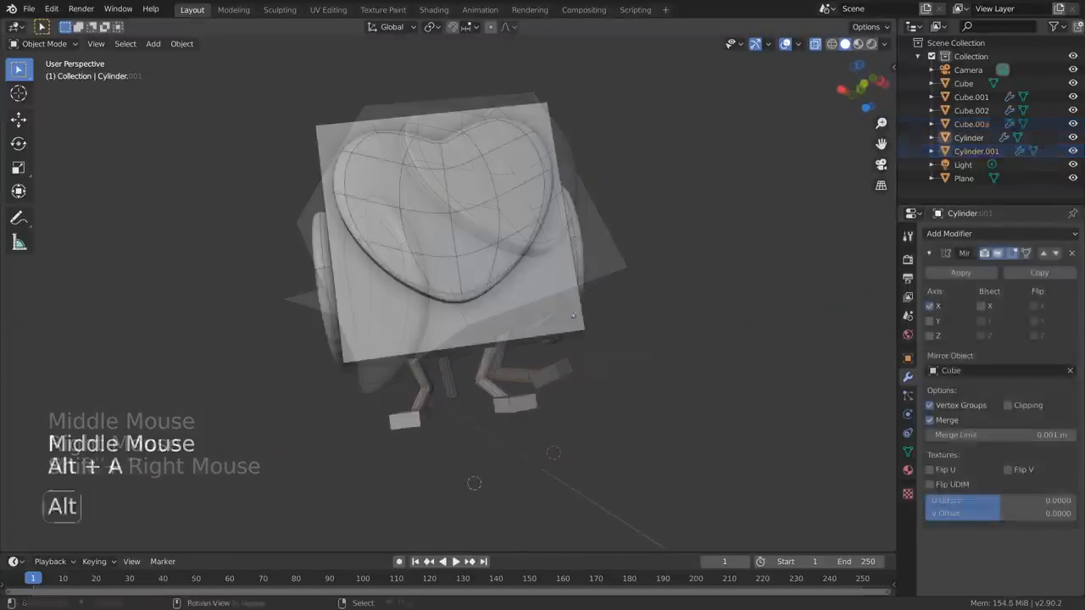
shift+middle_drag(593, 297, 585, 298)
middle_drag(585, 298, 767, 301)
shift+middle_drag(615, 304, 629, 289)
middle_drag(629, 288, 655, 289)
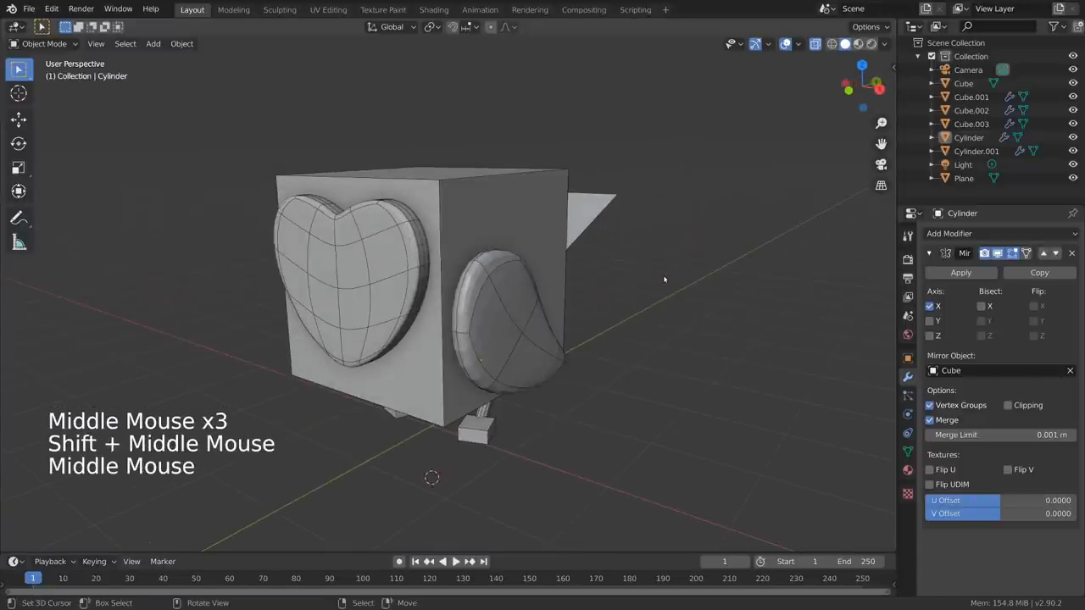
Create a new collection under the Scene Collection and name it "lighting".
click(983, 42)
key(c)
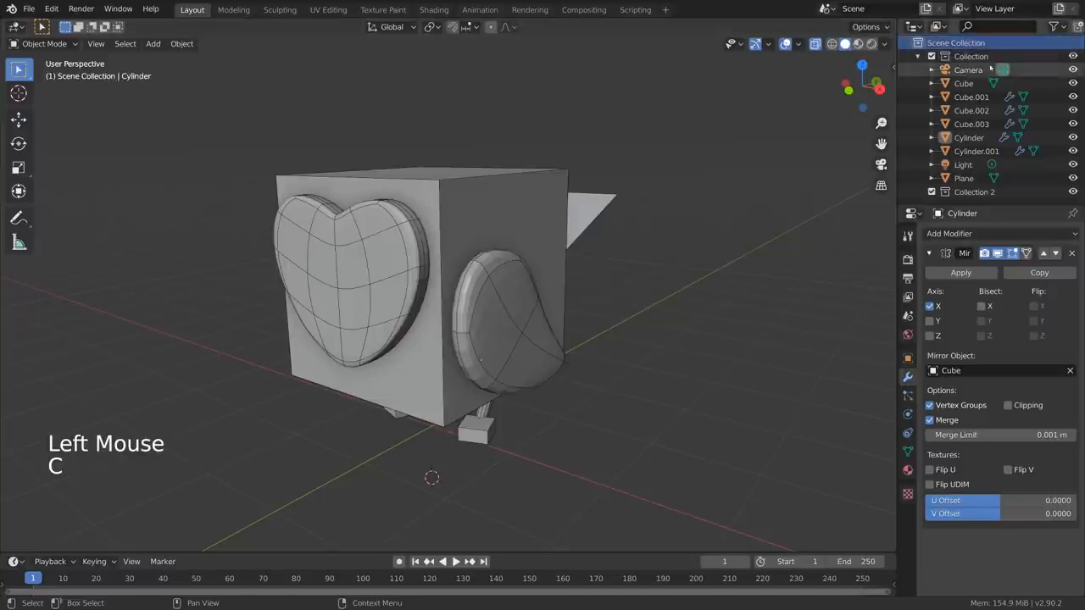
click(975, 192)
double_click(975, 191)
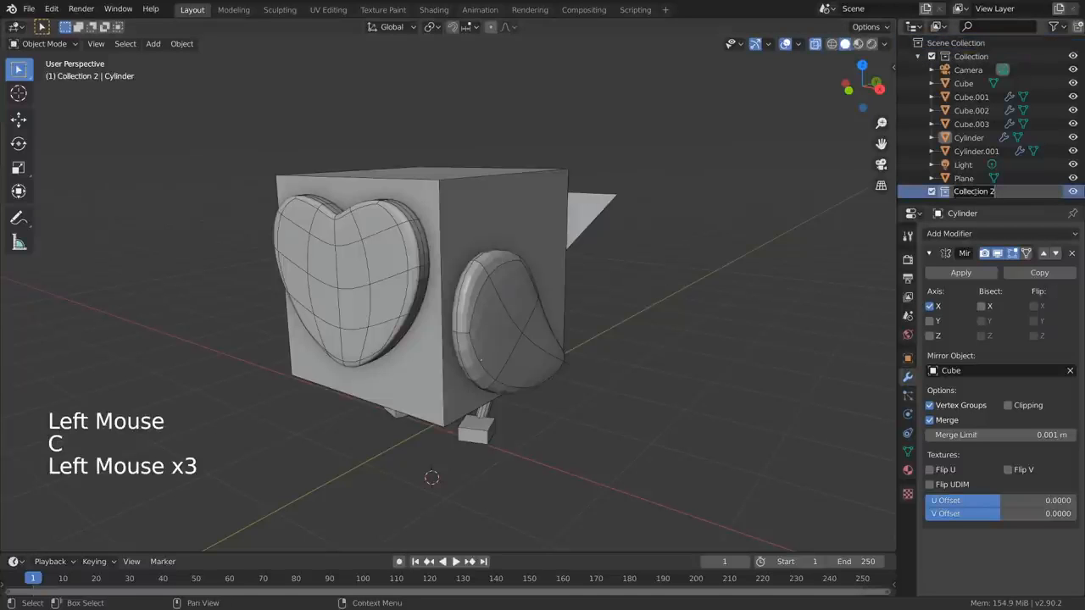
text(lighting)
key(Return)
Move the camera and the light into the lighting collection and exclude that collection from the view layer.
middle_click(986, 165)
click(983, 164)
ctrl+click(968, 70)
drag(984, 163, 976, 191)
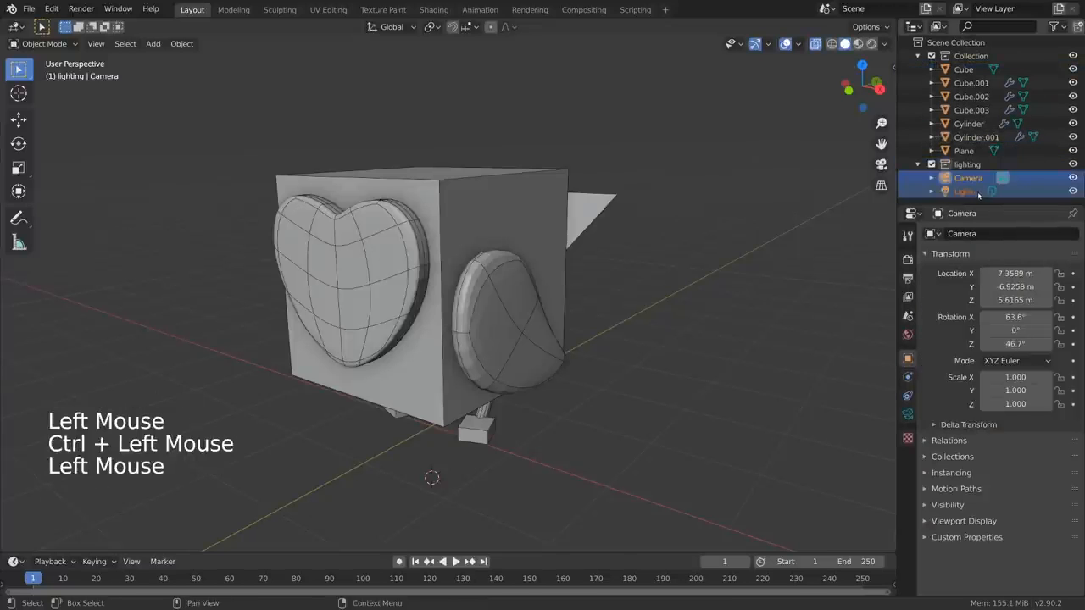
click(933, 165)
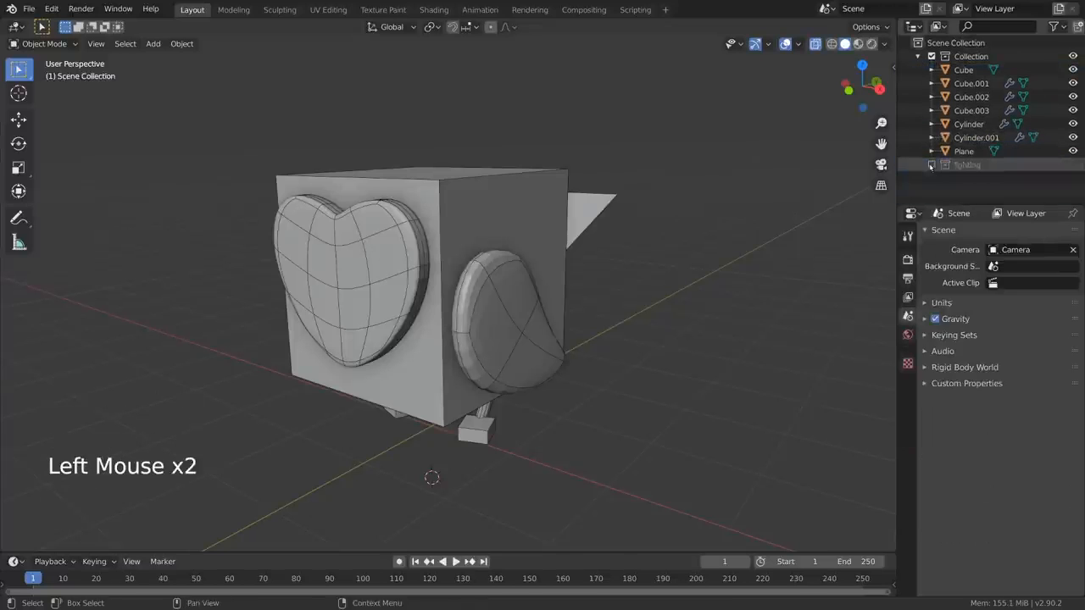
Rename the collection holding the model parts to "Owl" and deselect everything.
click(973, 56)
double_click(973, 56)
text(Ow)
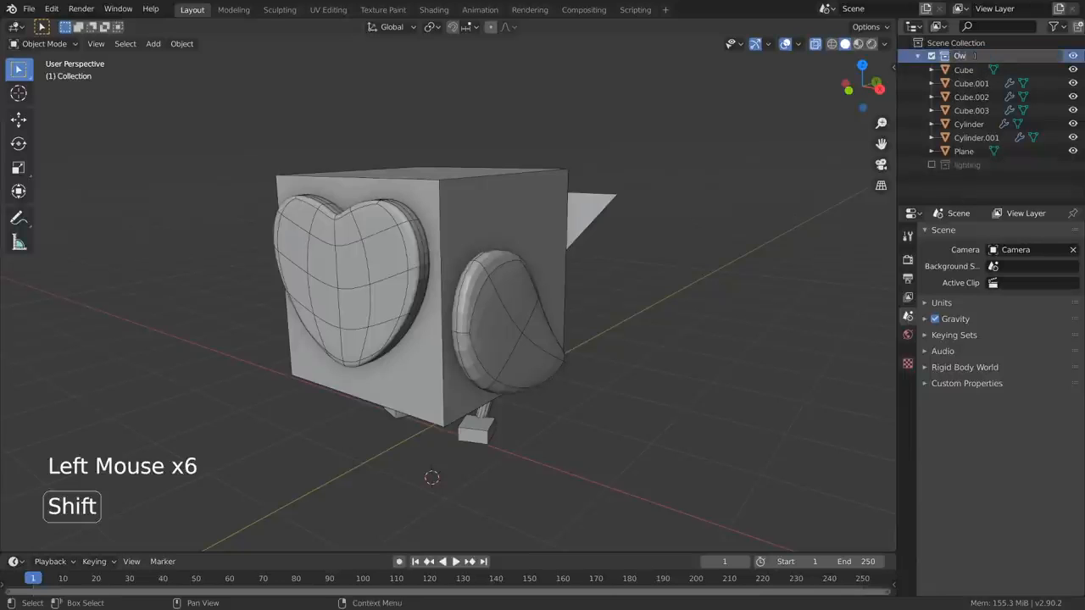
text(l)
key(Return)
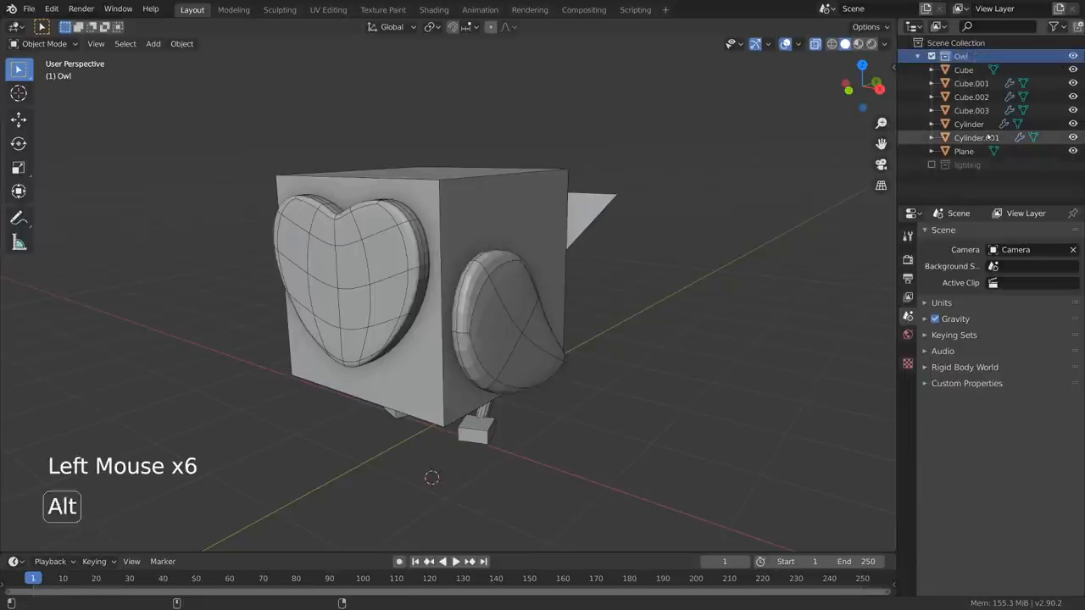
key(alt+a)
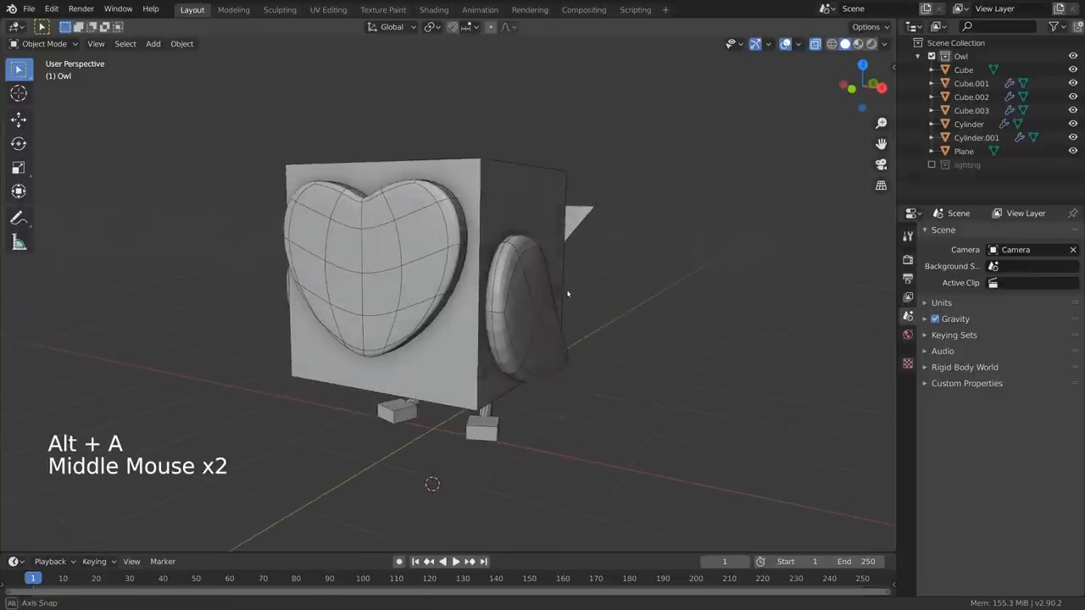